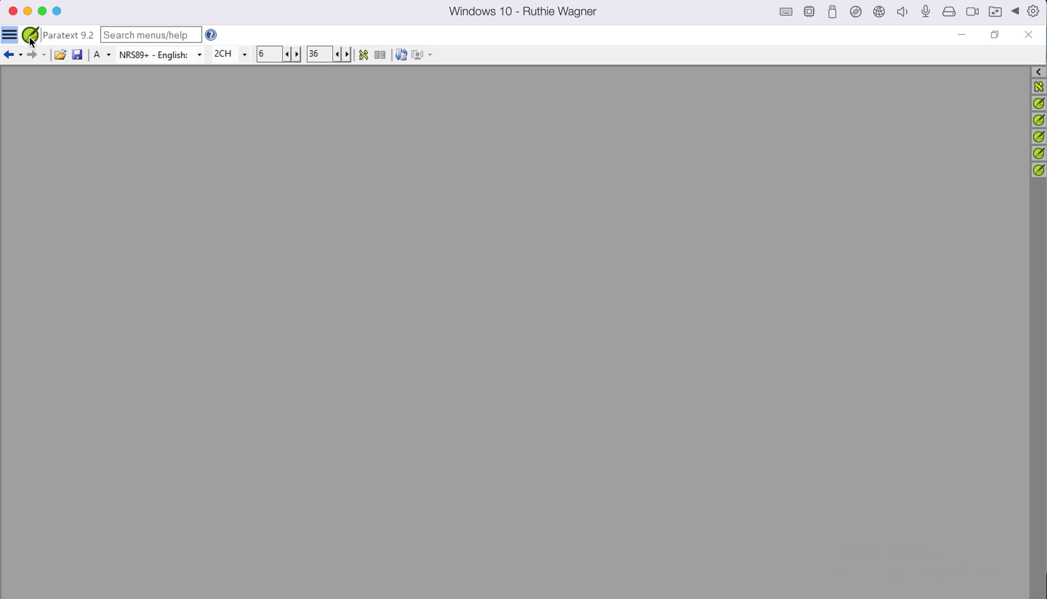
Open the Download/Install Resources window and move it higher on the screen.
click(11, 37)
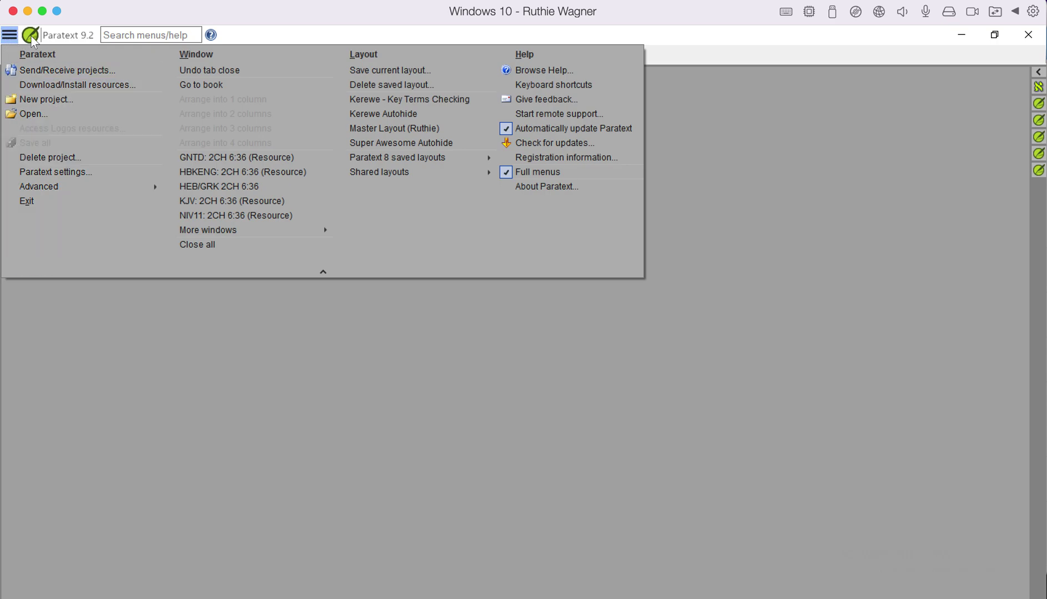
click(16, 37)
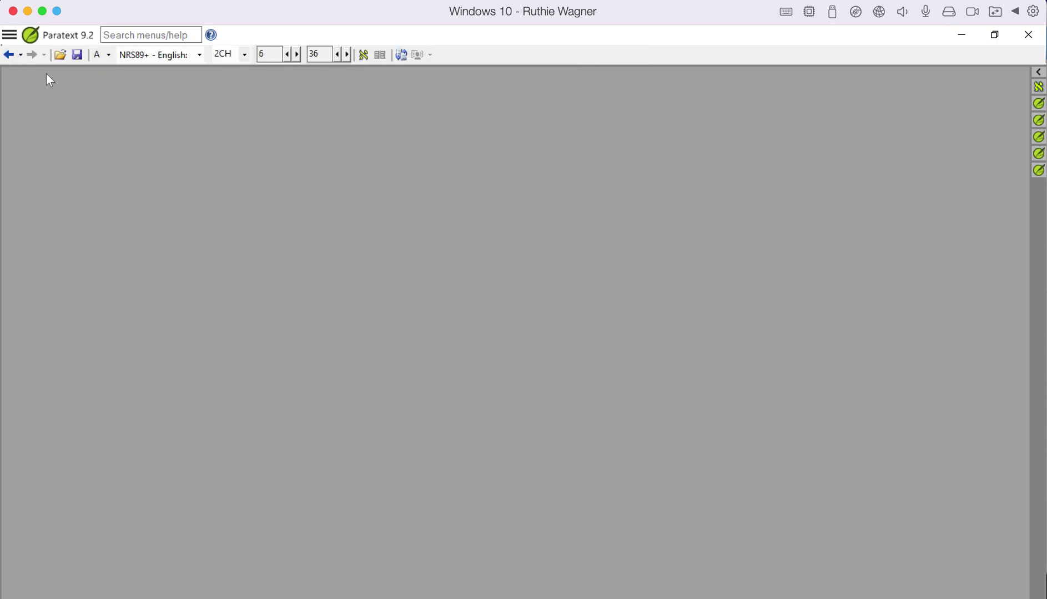
click(13, 36)
click(40, 85)
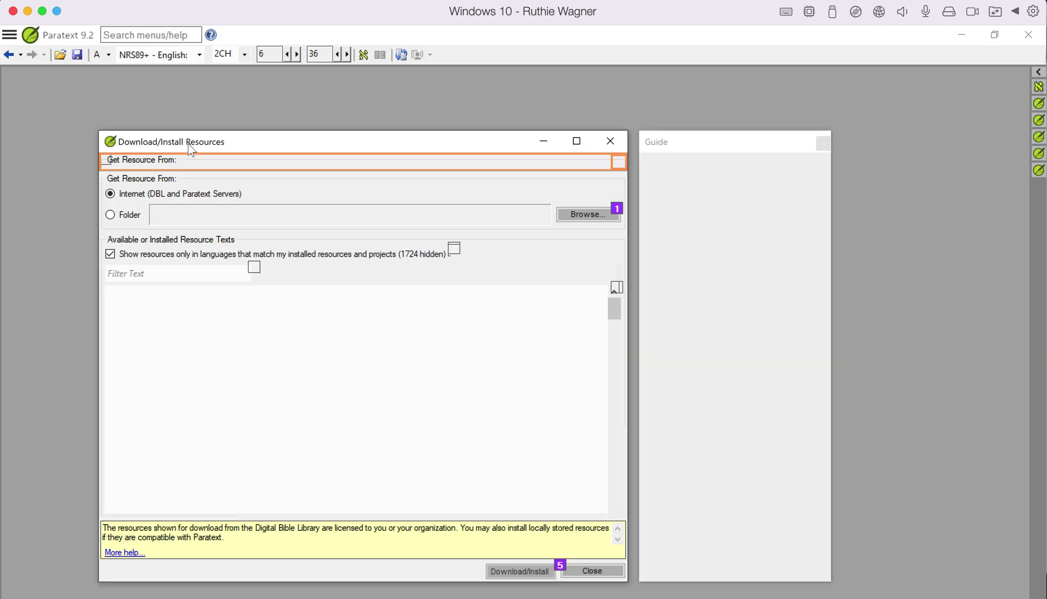
drag(190, 145, 178, 86)
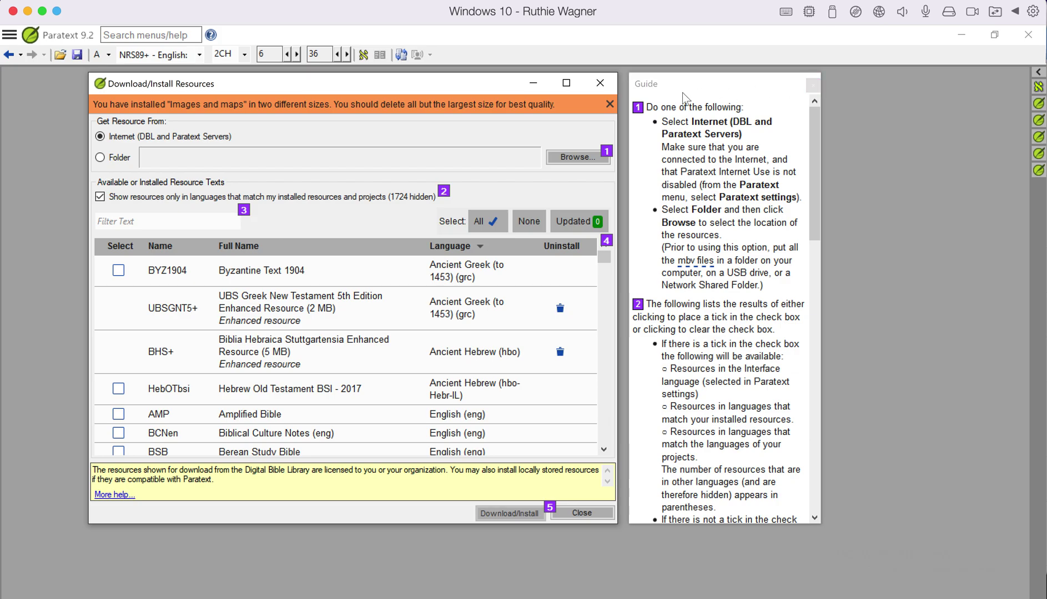
Toggle the matching-languages filter off and back on to compare the resource lists, declining the Dropbox screenshot offer.
click(100, 196)
click(100, 197)
click(101, 195)
click(100, 195)
click(101, 196)
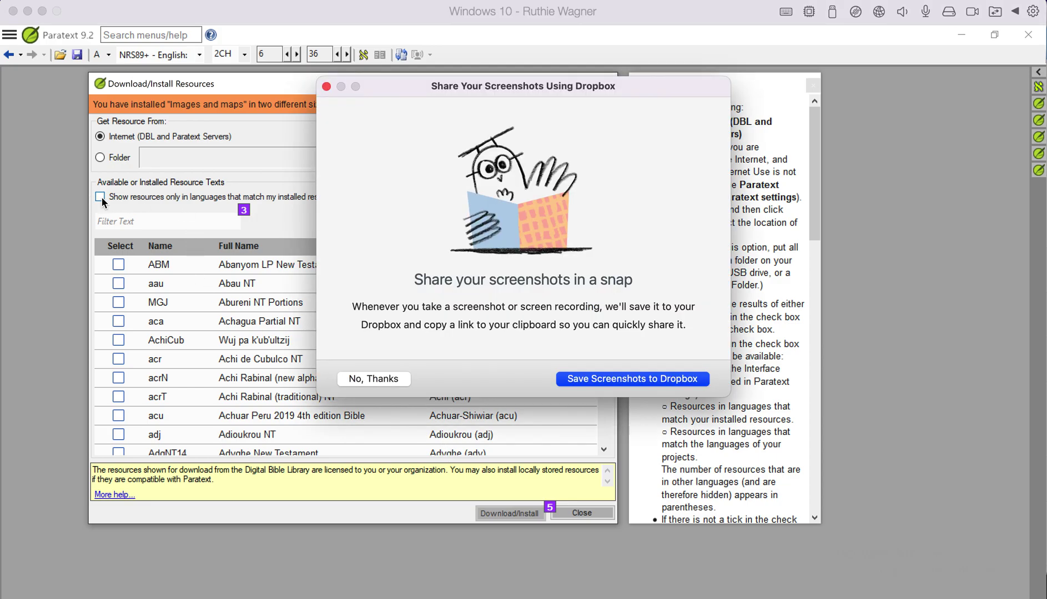
click(354, 382)
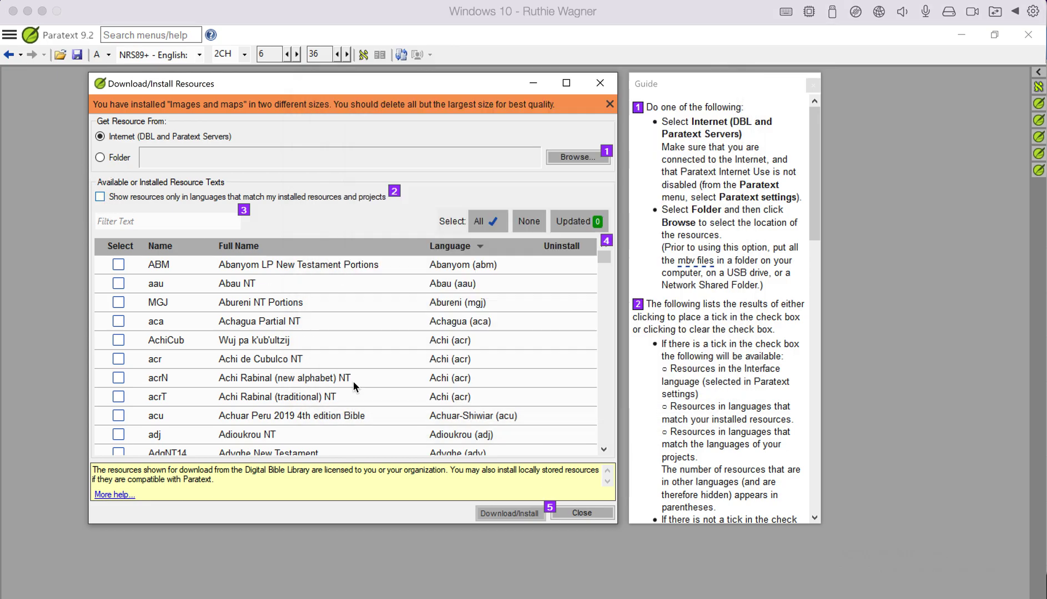
click(102, 198)
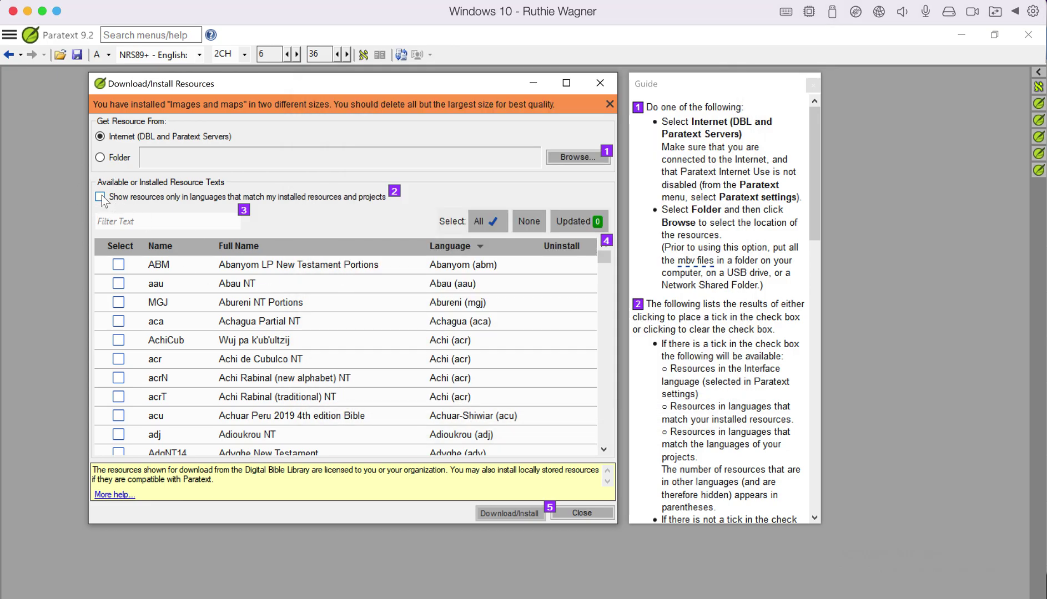
click(100, 197)
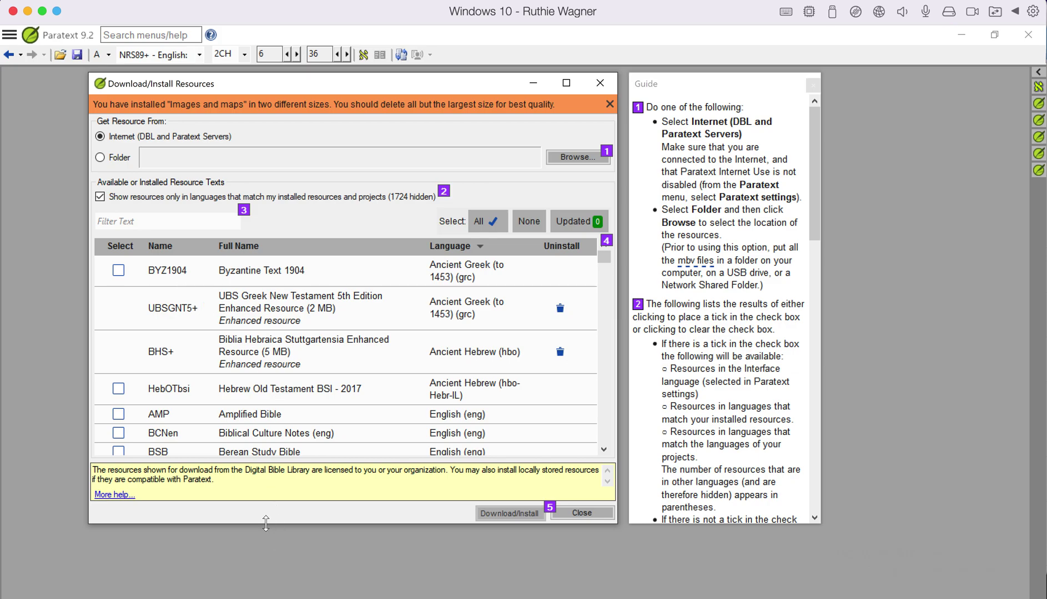
Enlarge the Download/Install Resources window downward and select the Christian Standard Bible (CSB) for download.
drag(269, 525, 263, 589)
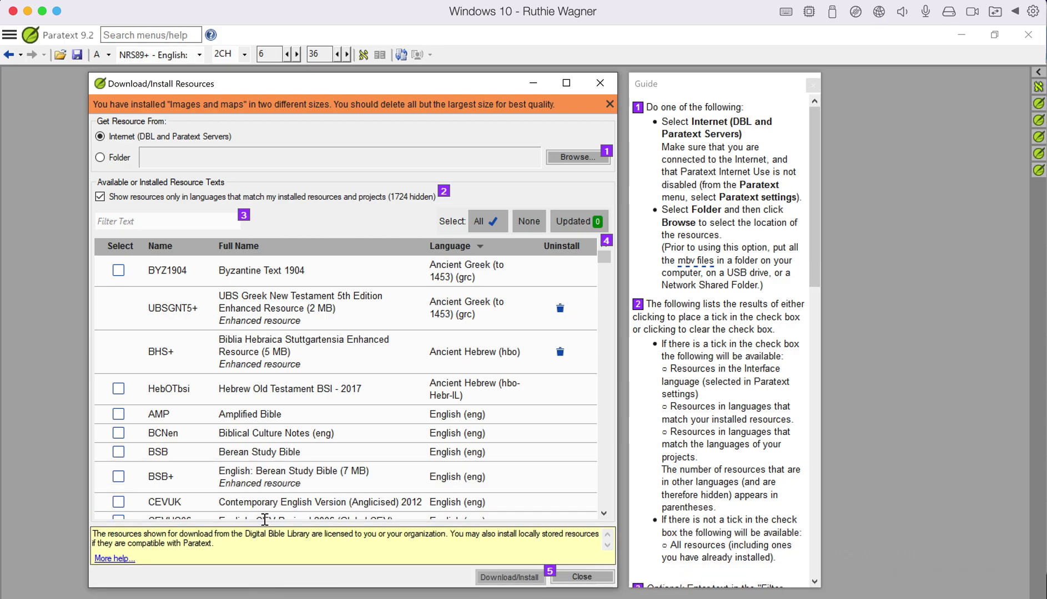
scroll(280, 348, down, 1)
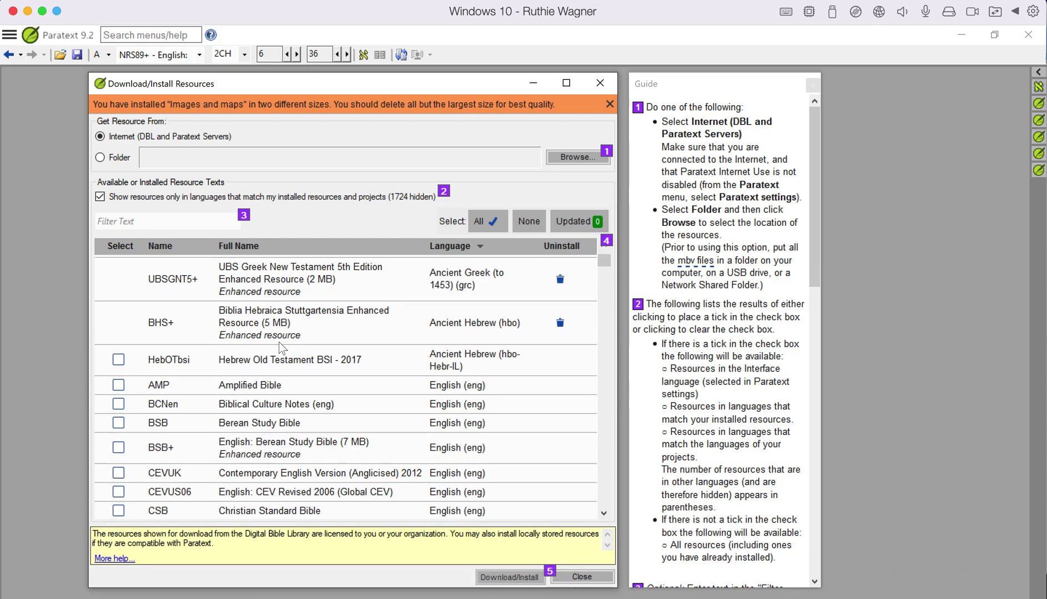
scroll(279, 343, down, 15)
scroll(278, 342, down, 10)
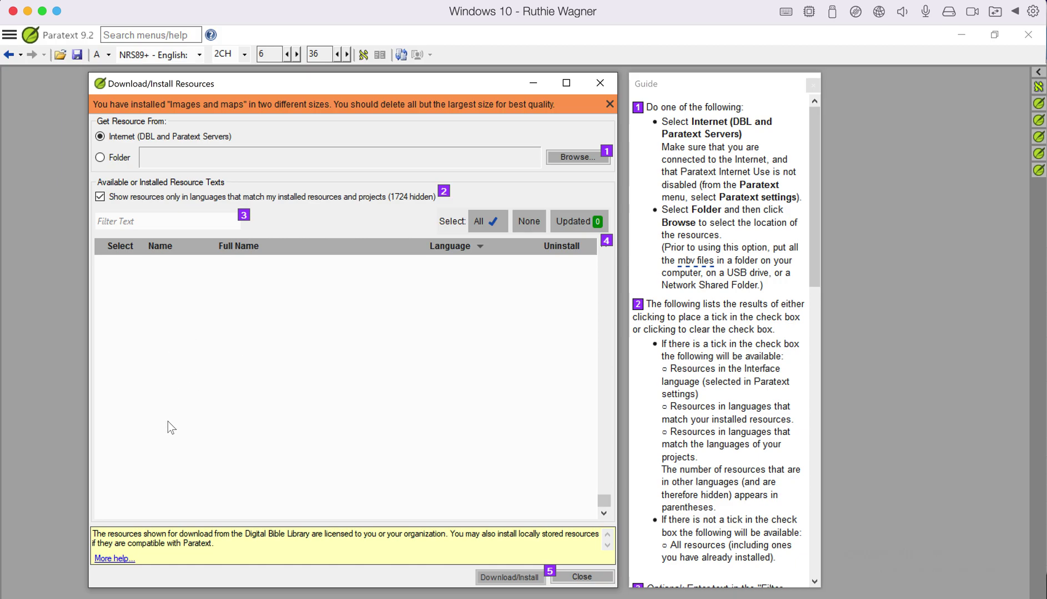
scroll(317, 378, up, 15)
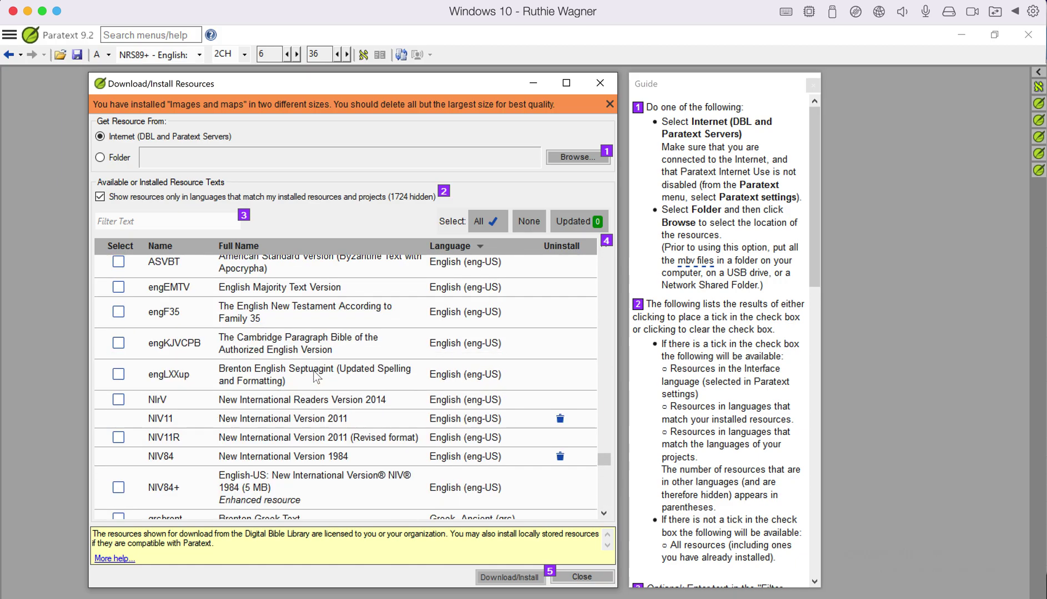
scroll(316, 378, up, 15)
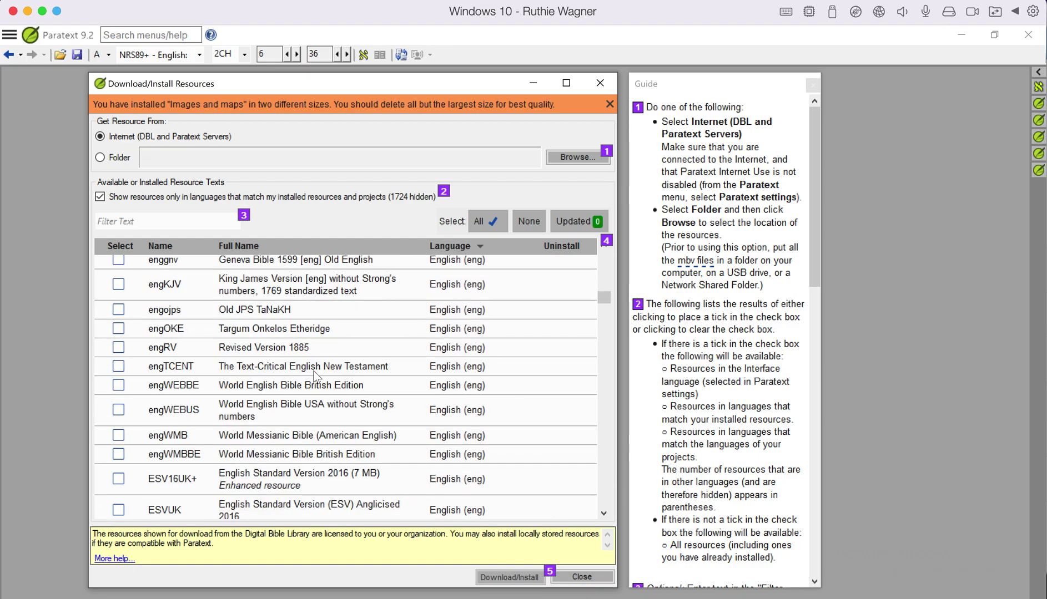
scroll(315, 377, up, 2)
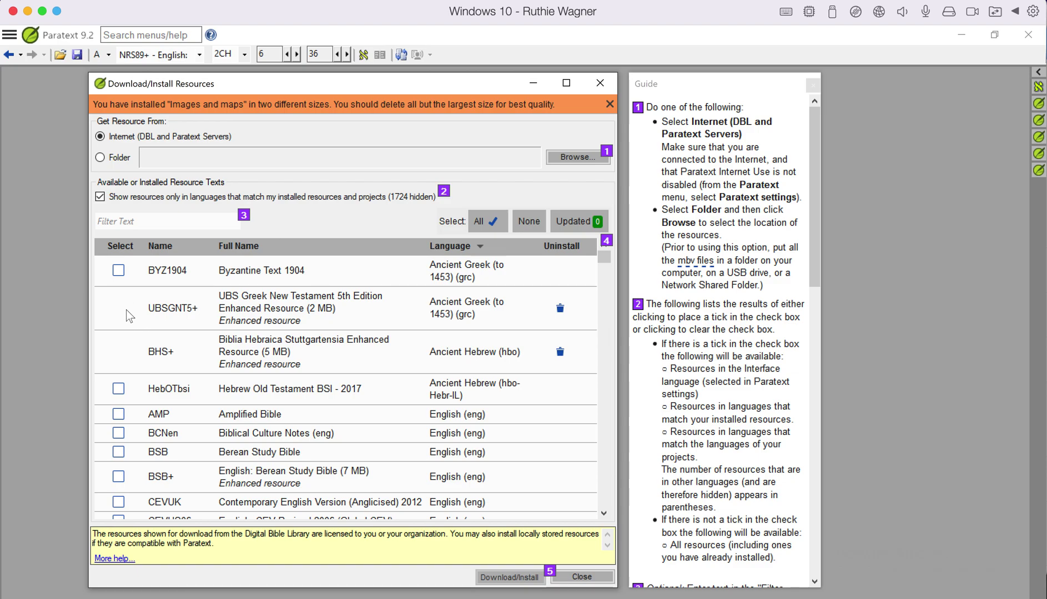
scroll(126, 310, down, 5)
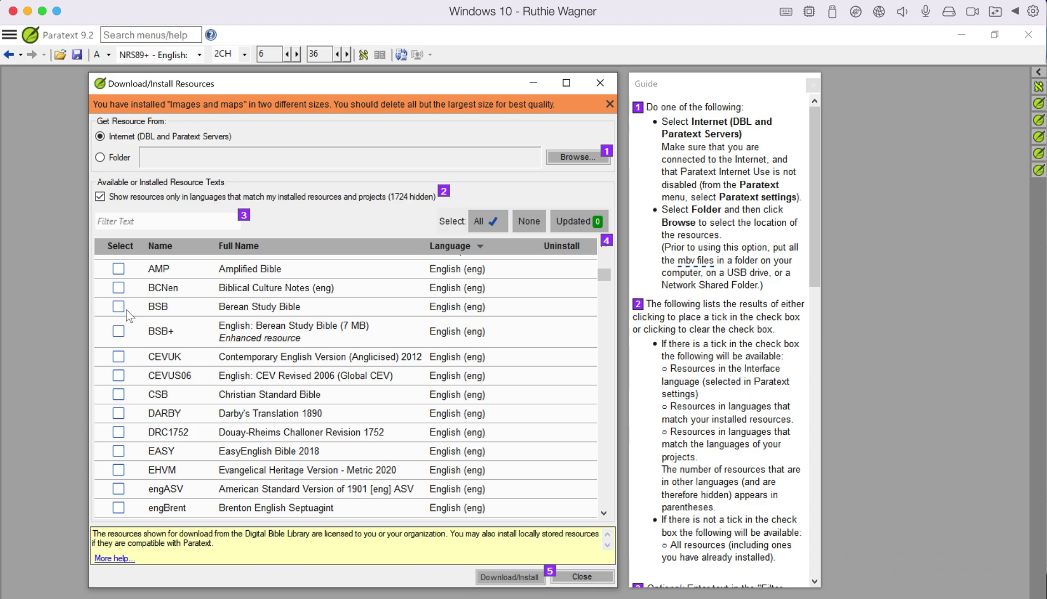
click(118, 395)
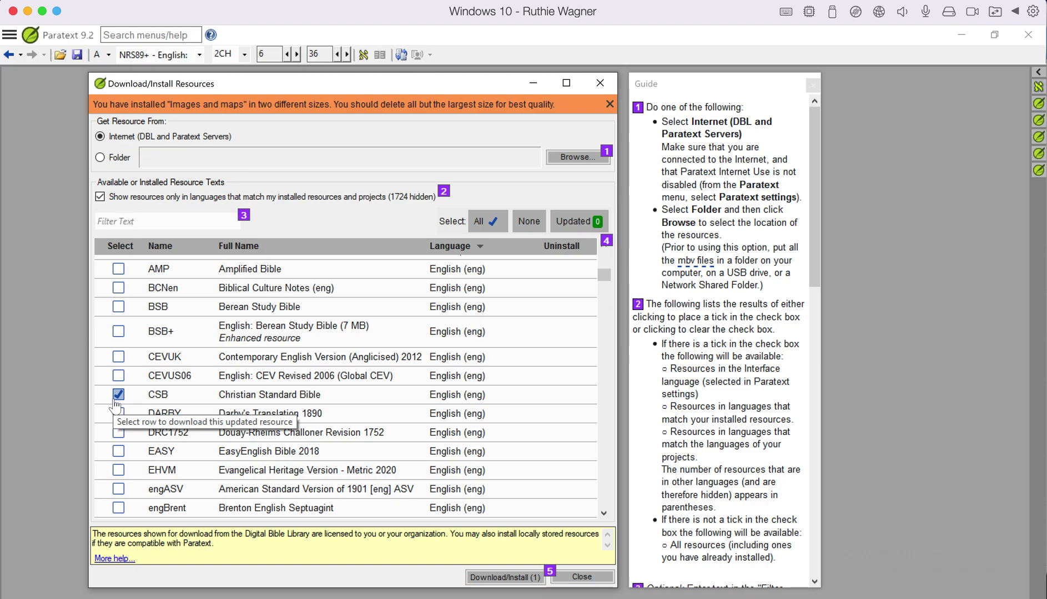
Look through the English resources from CSB to the English Standard Version editions and return to the start of the list.
scroll(120, 419, down, 2)
scroll(122, 427, down, 1)
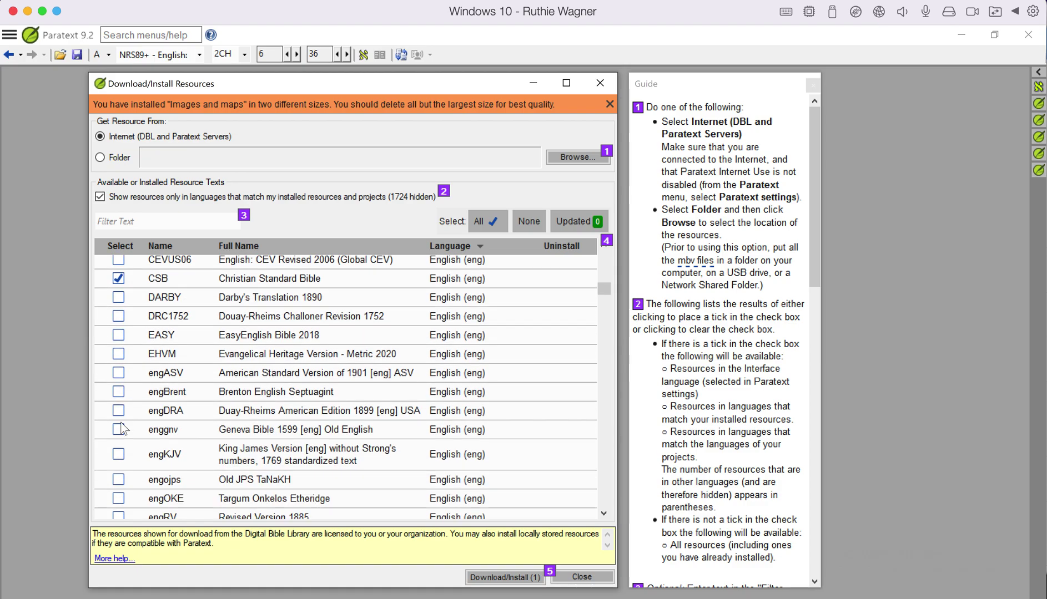
scroll(122, 429, down, 6)
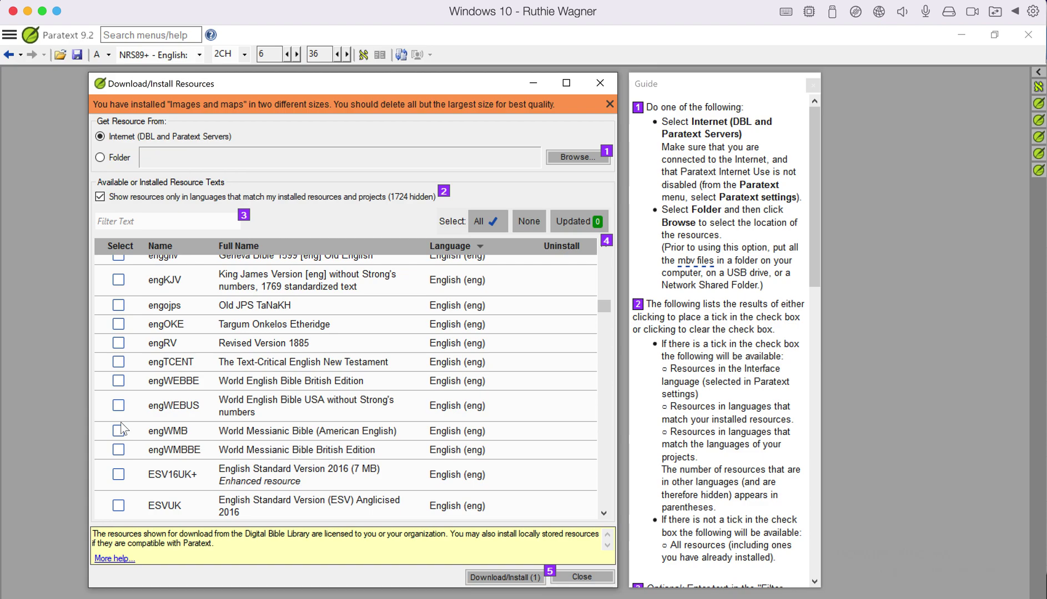
scroll(123, 429, down, 1)
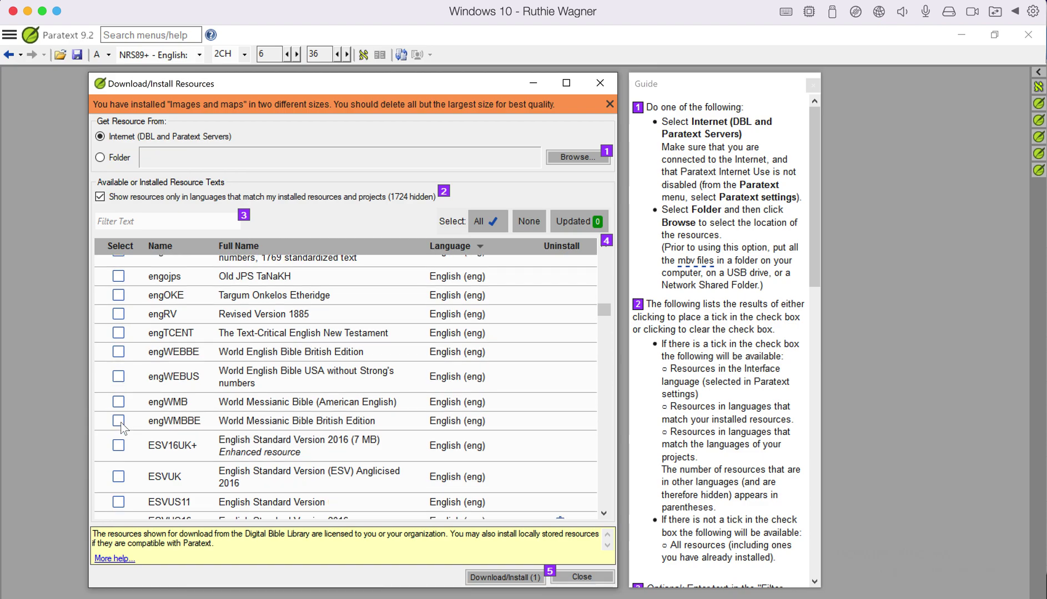
scroll(123, 429, down, 1)
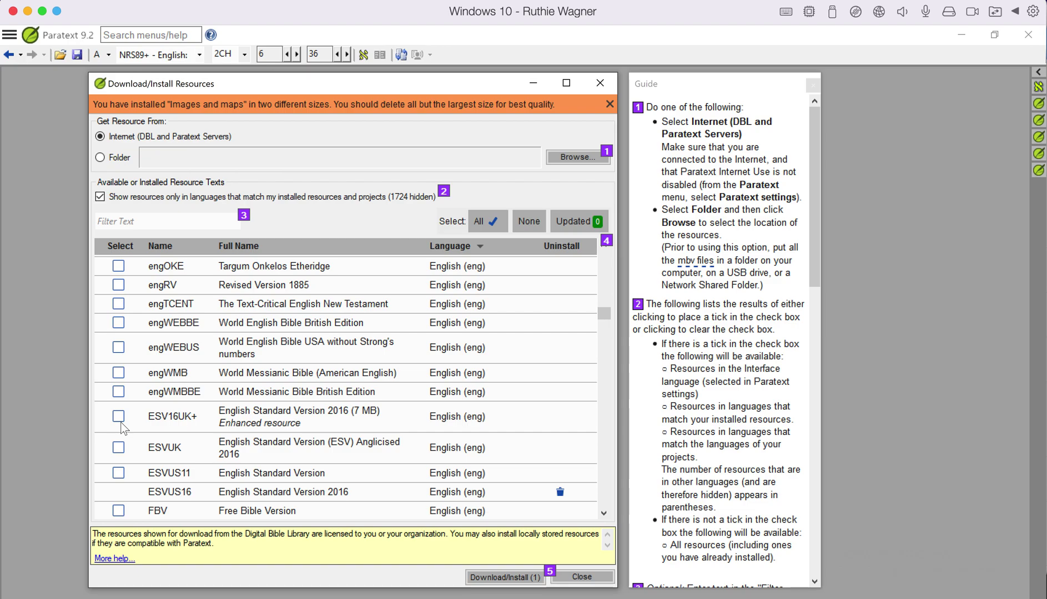
scroll(122, 428, up, 10)
scroll(122, 429, up, 7)
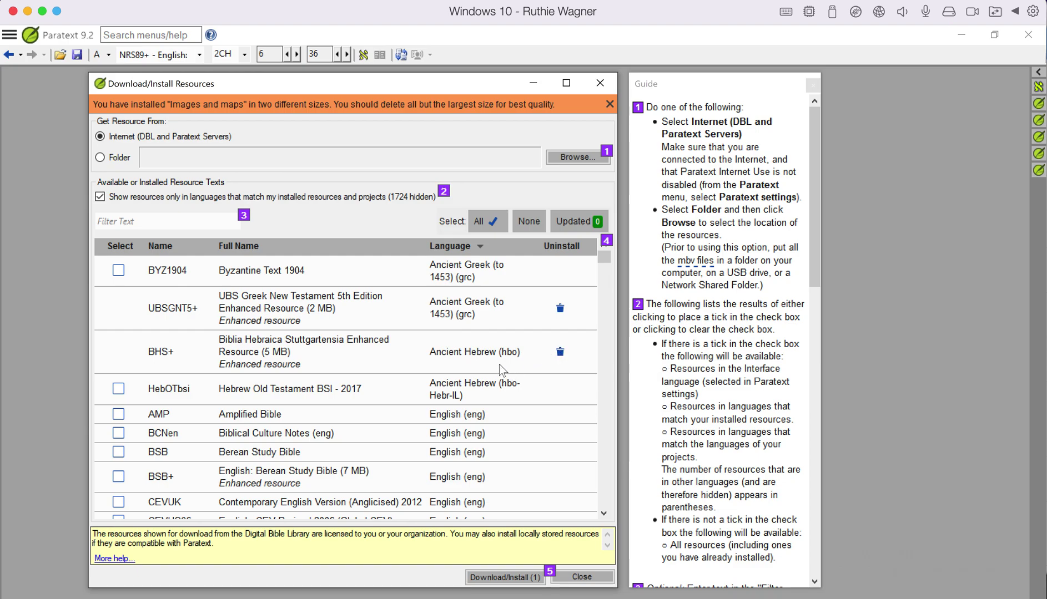
Review the English resources down to the UBS Handbook Series, the Images and maps media and the King James Version entries.
scroll(499, 364, down, 5)
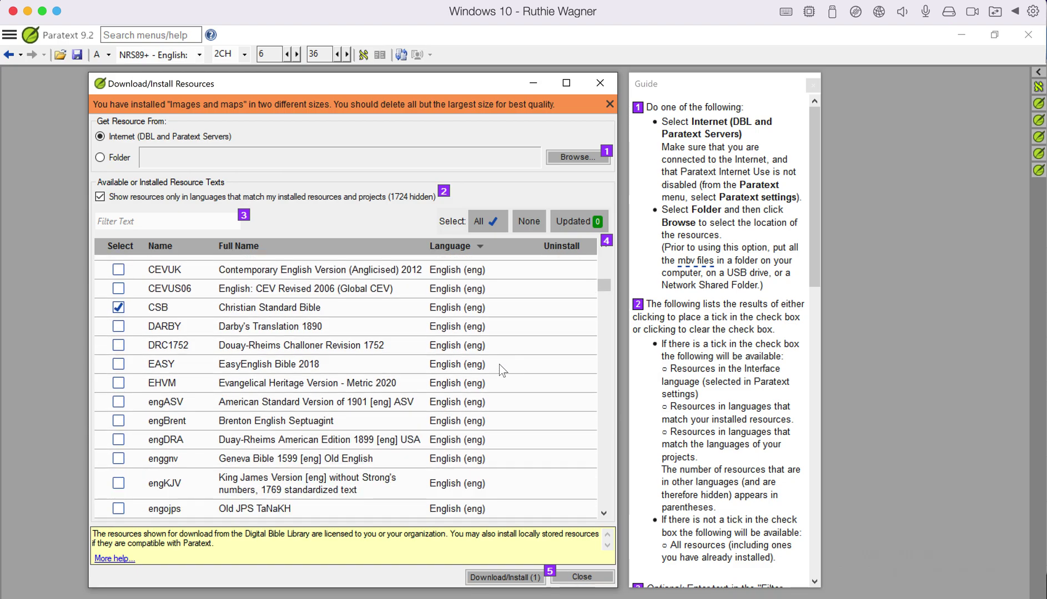
scroll(499, 364, down, 3)
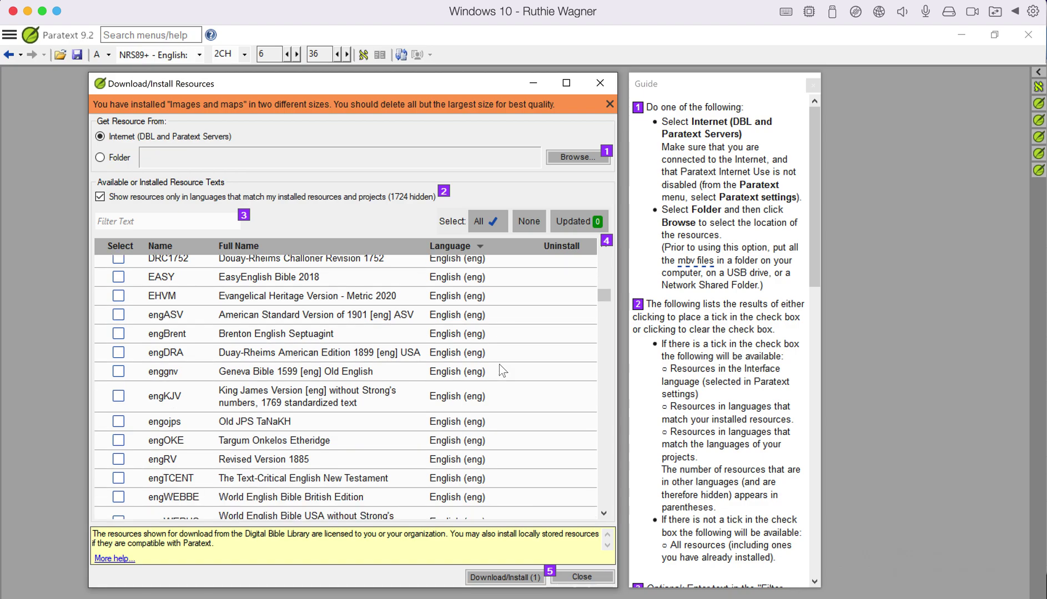
scroll(499, 364, down, 4)
scroll(499, 365, down, 4)
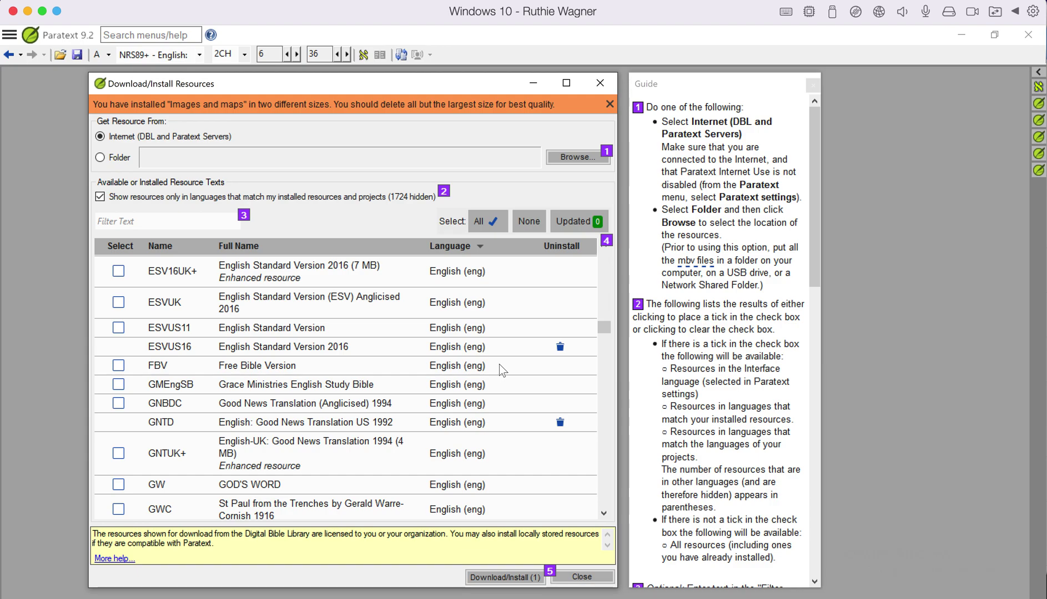
scroll(498, 364, down, 1)
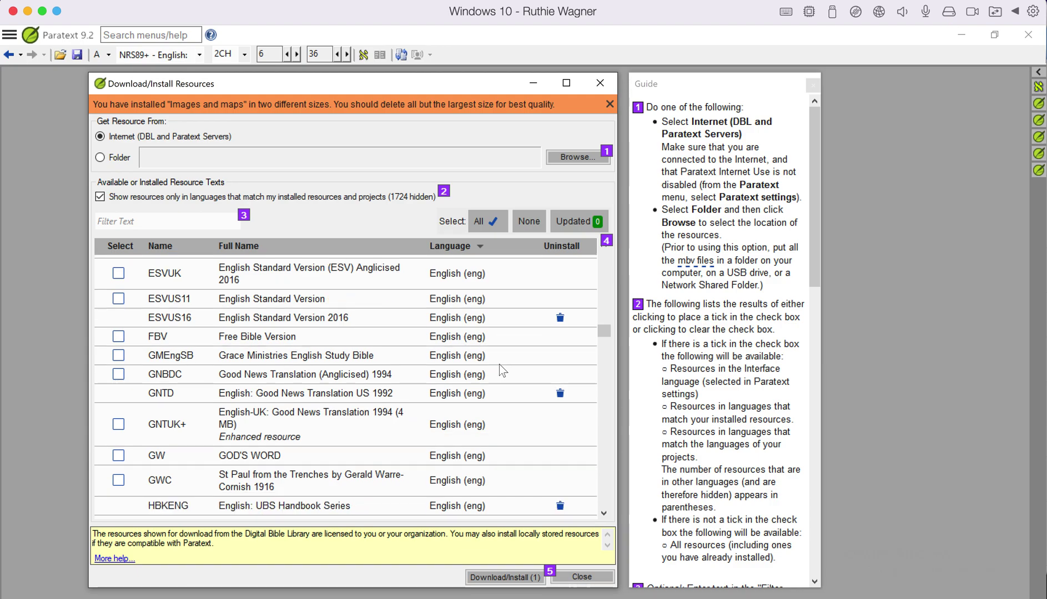
scroll(355, 437, down, 3)
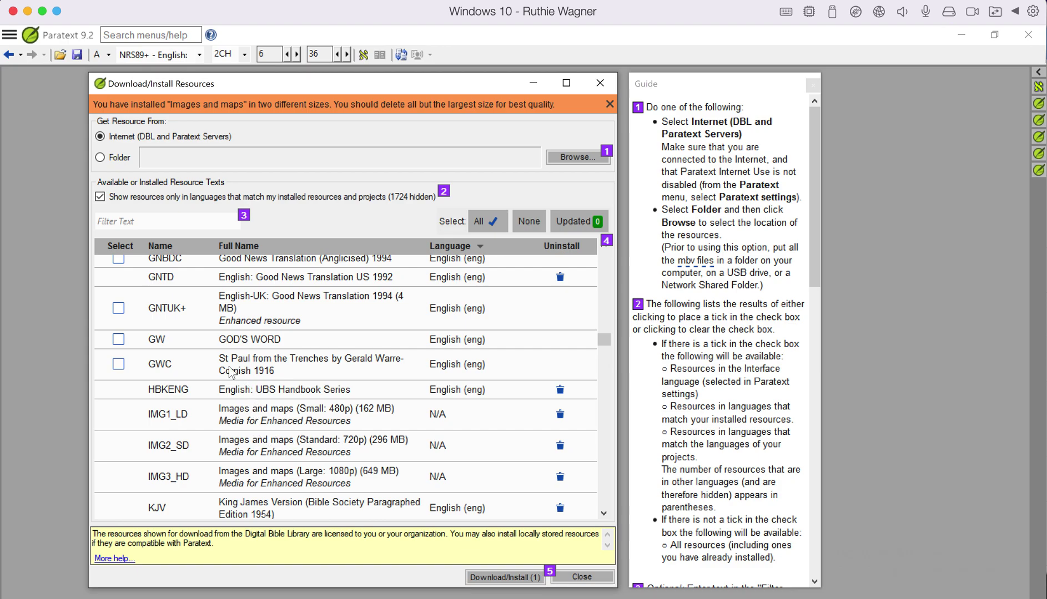
scroll(230, 370, down, 1)
scroll(230, 371, down, 1)
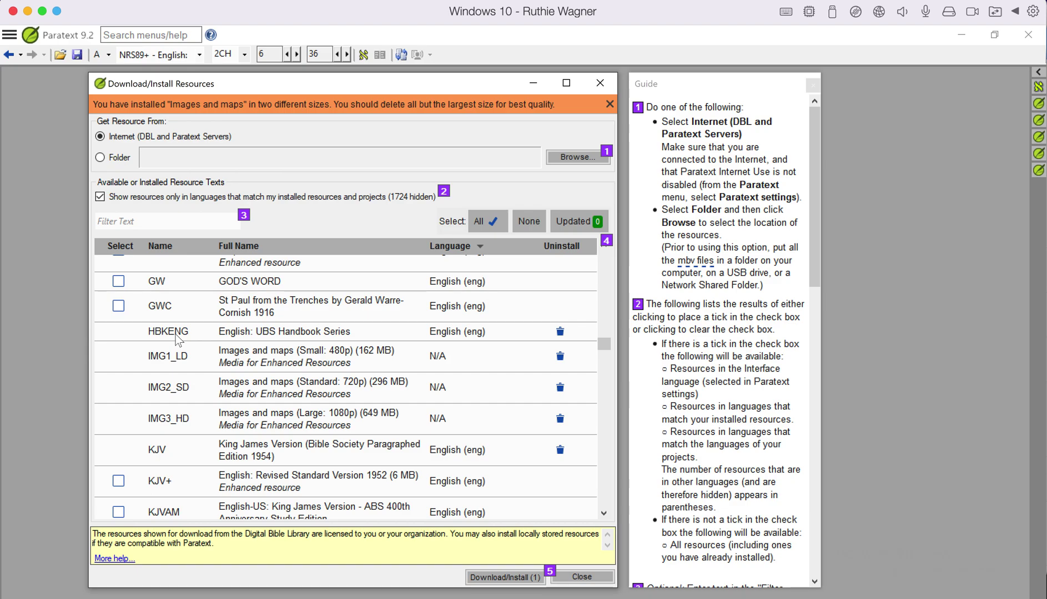
scroll(178, 339, down, 1)
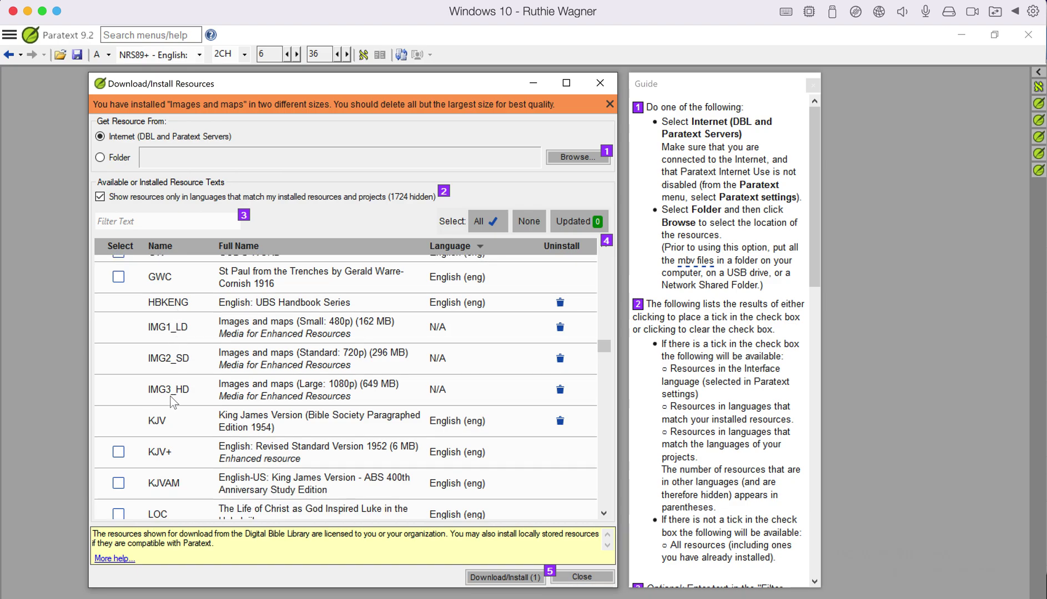
scroll(170, 412, down, 2)
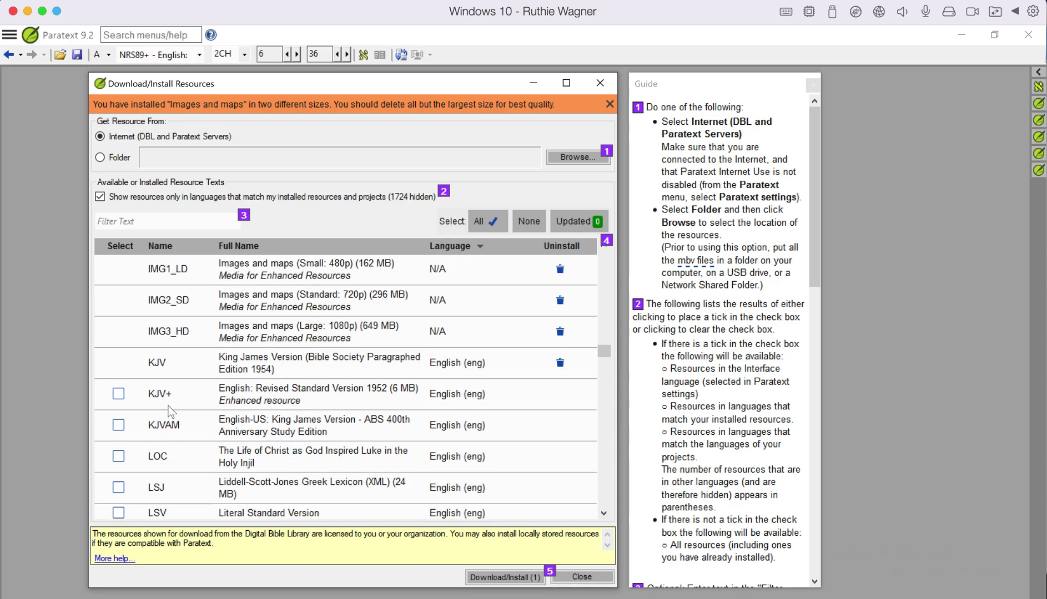
Select the New American Standard Bible 2020 (NASB) and the New King James Version (NKJV) for download.
scroll(172, 412, down, 1)
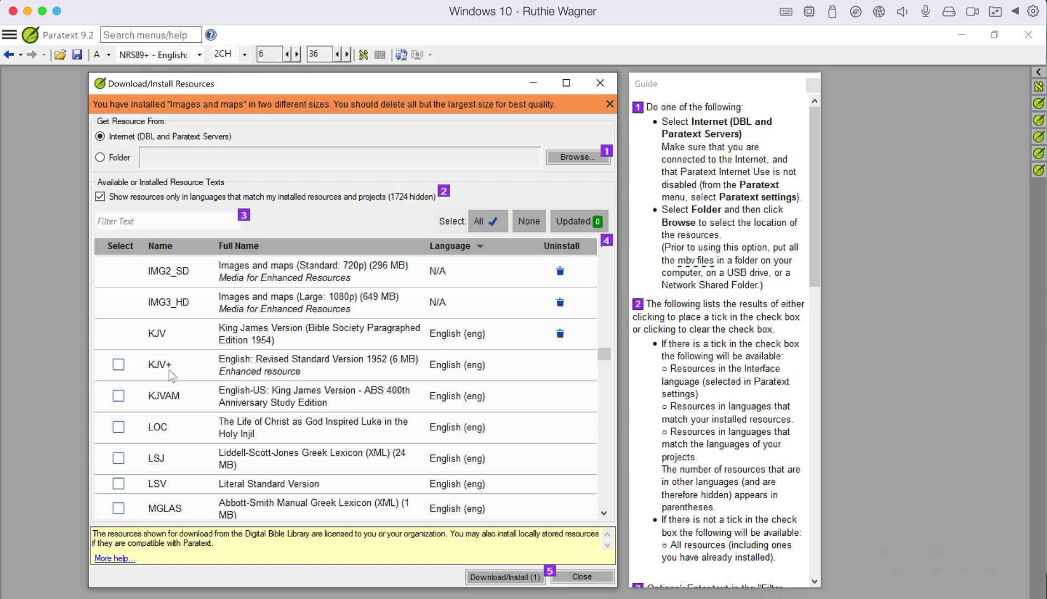
scroll(168, 370, down, 1)
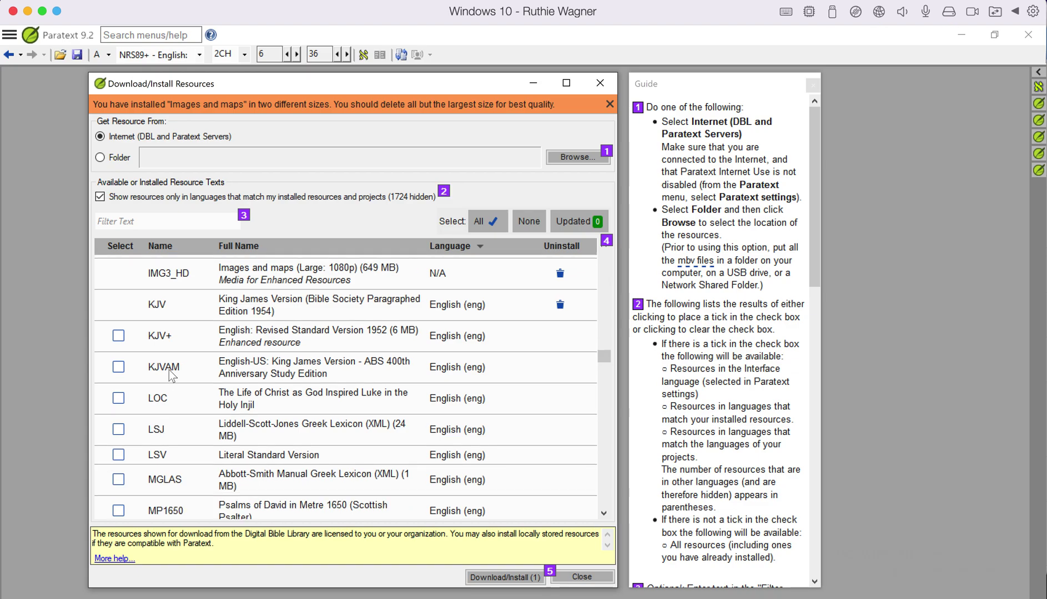
scroll(169, 370, down, 1)
scroll(169, 370, down, 1)
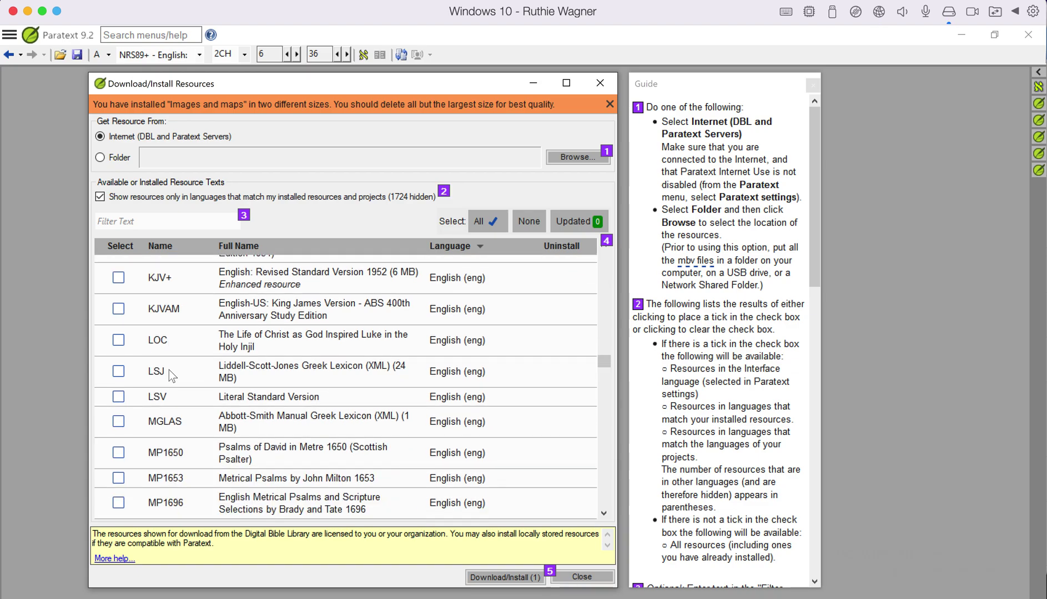
scroll(169, 369, down, 2)
scroll(169, 370, down, 1)
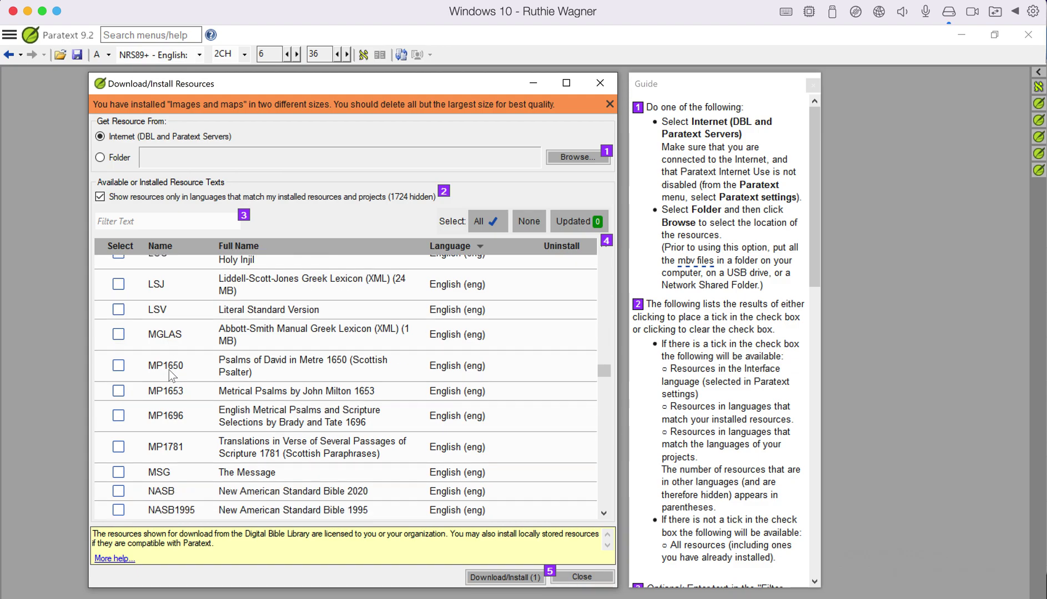
scroll(169, 370, down, 1)
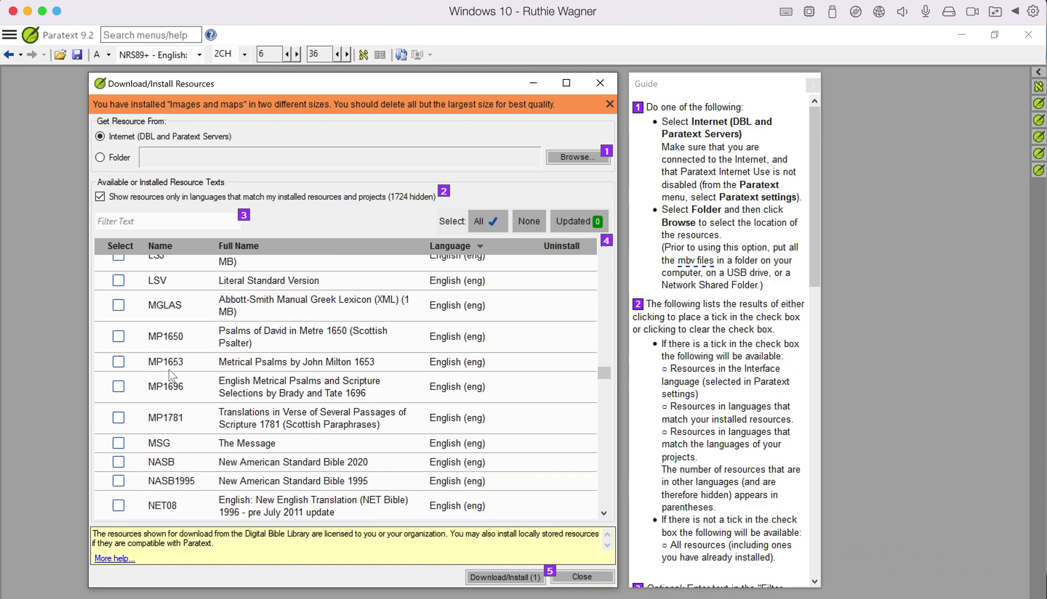
scroll(169, 370, down, 2)
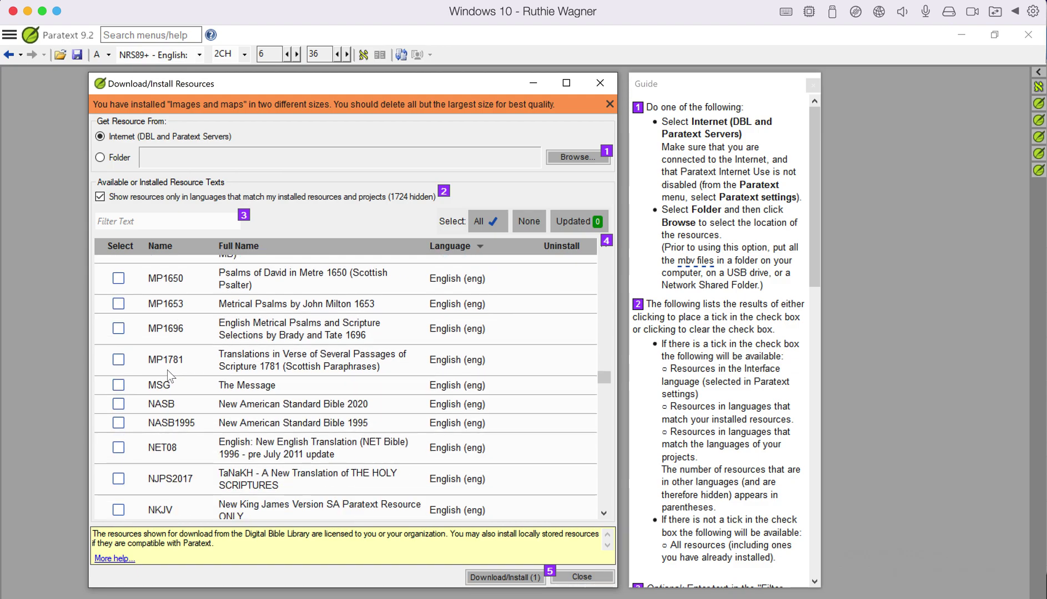
click(118, 404)
scroll(118, 405, down, 3)
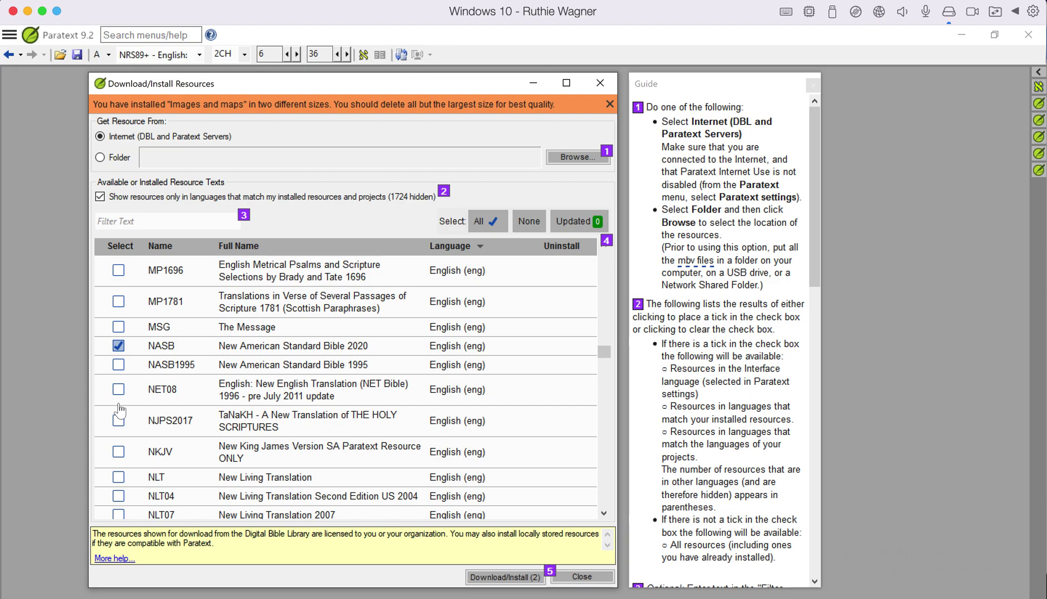
click(116, 456)
Uninstall the enhanced resource RSV52+ (English: Revised Standard Version 1952) from this device.
scroll(116, 460, down, 2)
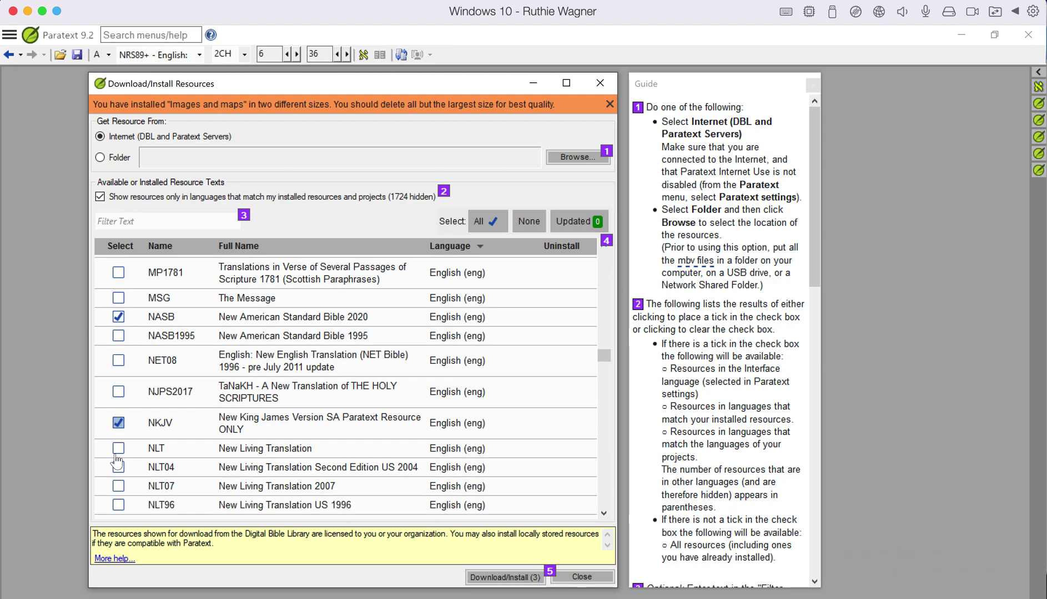
scroll(116, 459, down, 3)
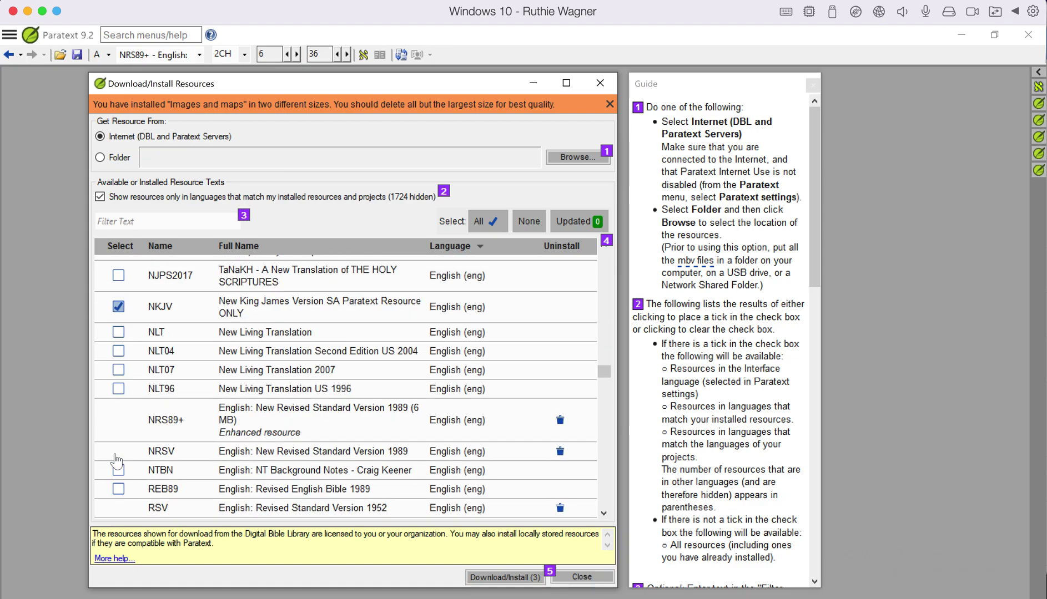
scroll(116, 460, down, 2)
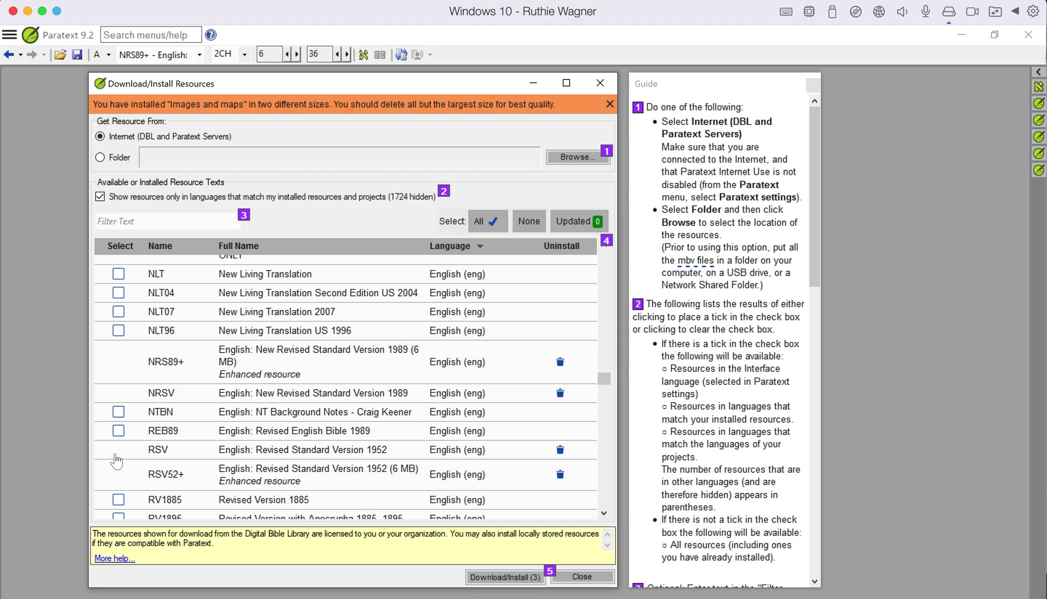
scroll(116, 461, down, 1)
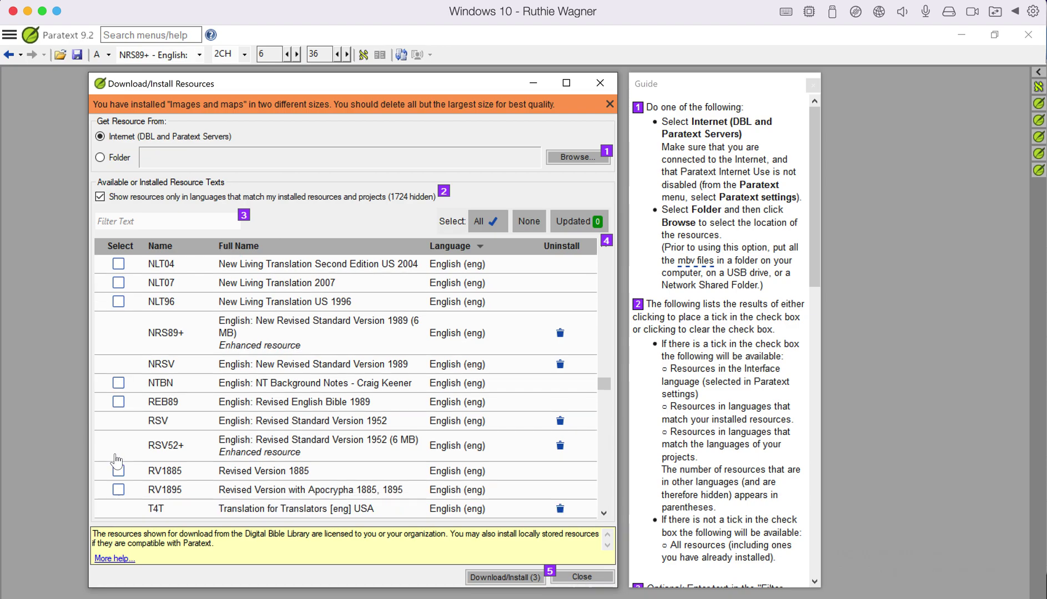
scroll(117, 460, down, 1)
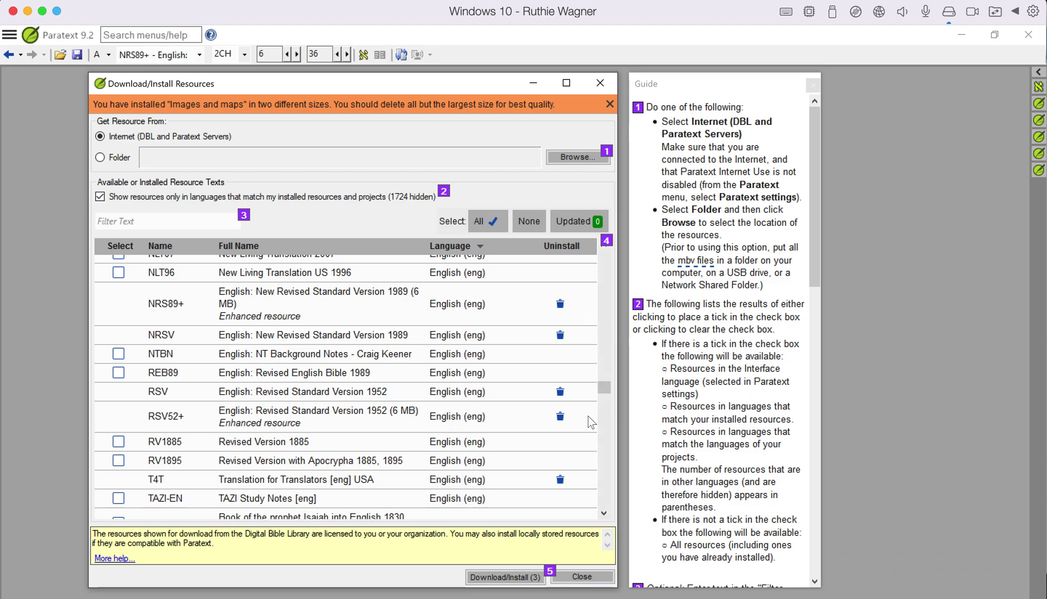
click(559, 417)
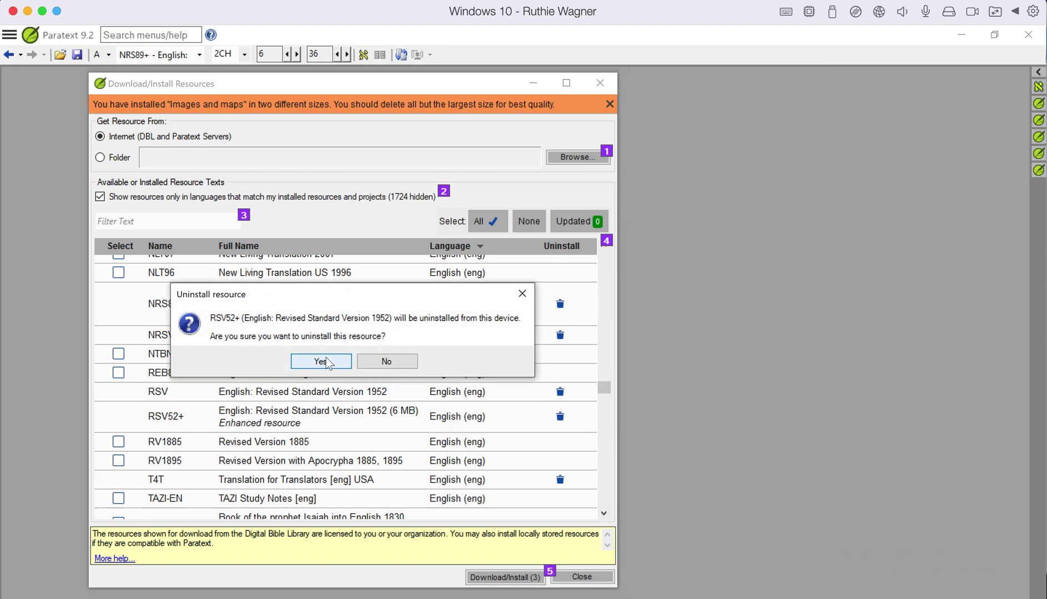
click(321, 362)
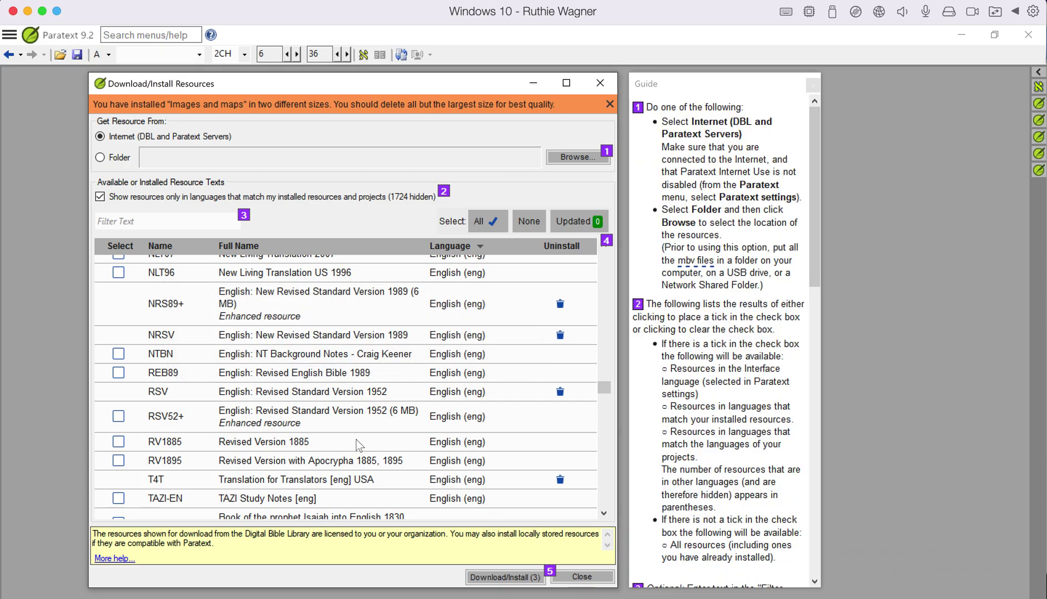
Review the remaining resources from the last English editions through the Ancient Greek, Hebrew, Kerewe and Swahili entries.
scroll(355, 440, down, 5)
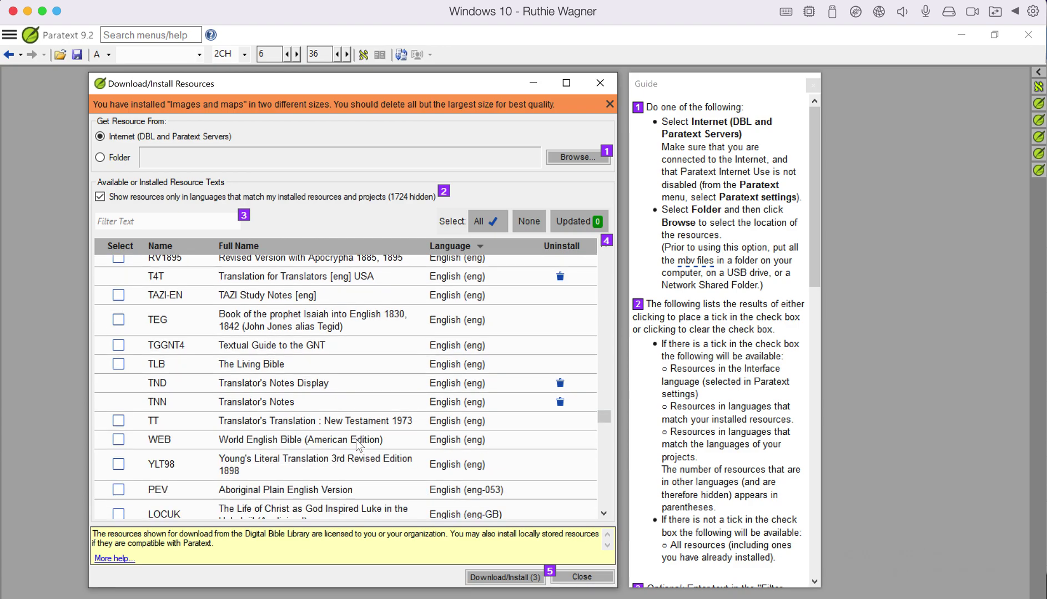
scroll(357, 444, down, 4)
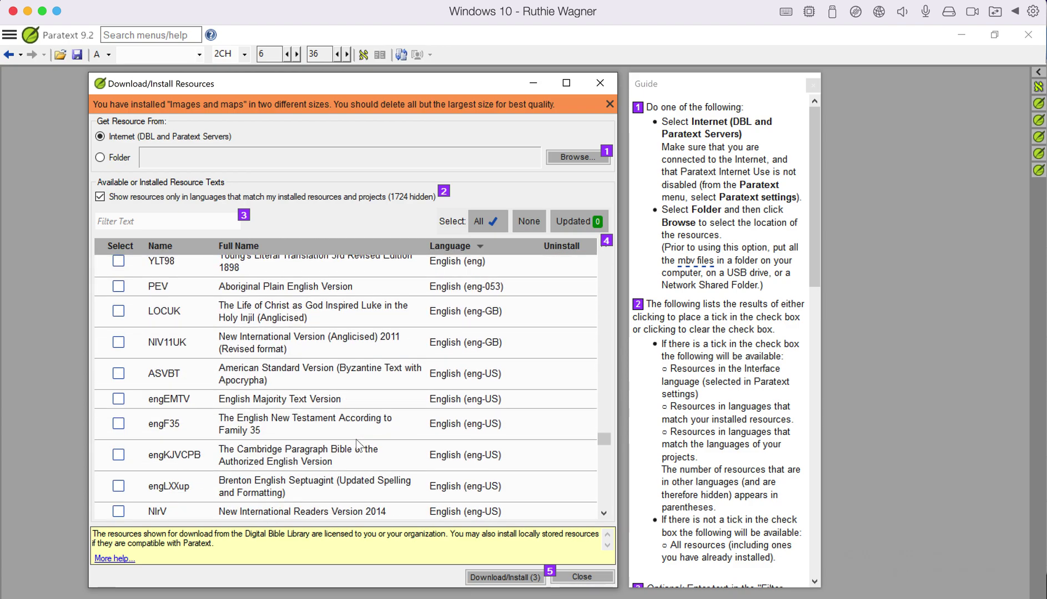
scroll(356, 442, down, 6)
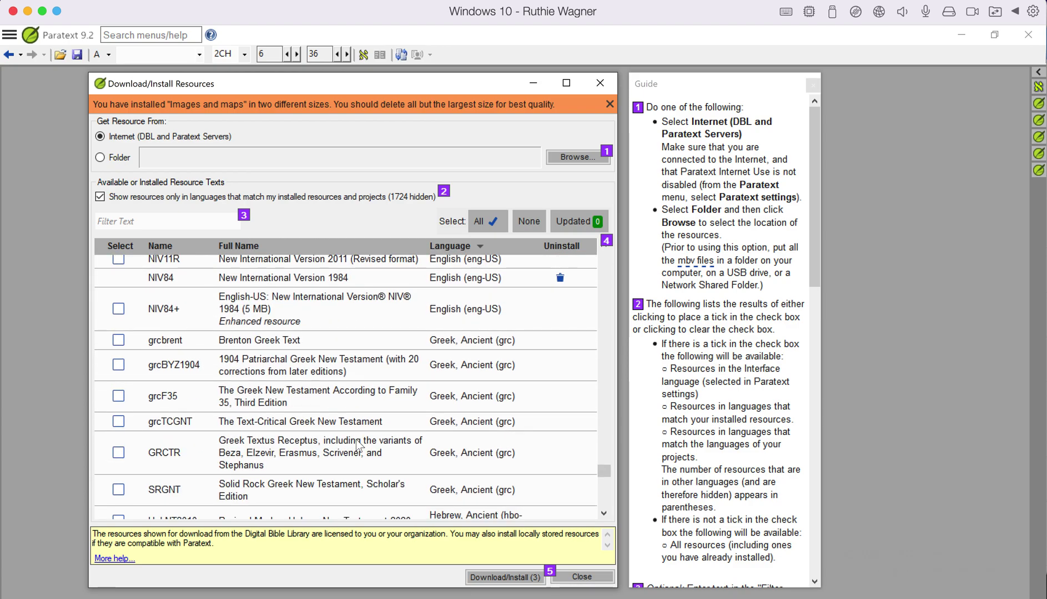
scroll(356, 440, down, 3)
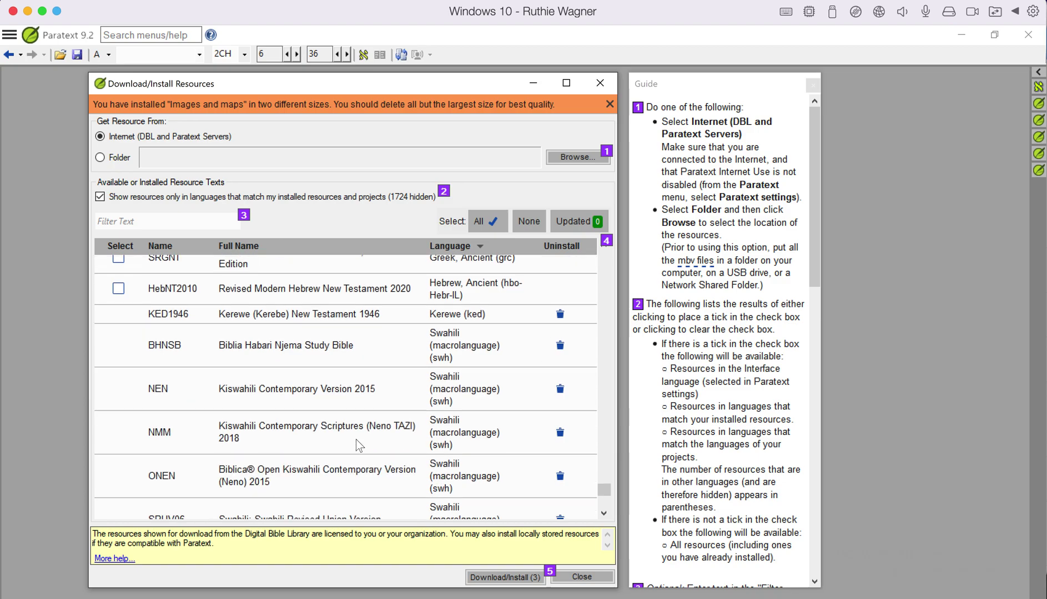
scroll(356, 440, down, 1)
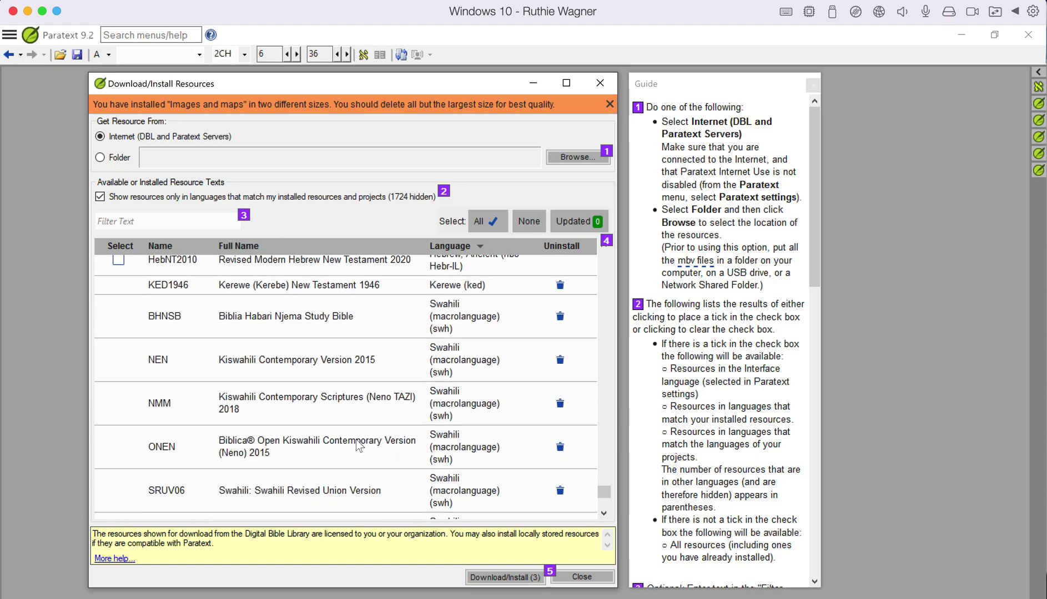
scroll(358, 445, down, 4)
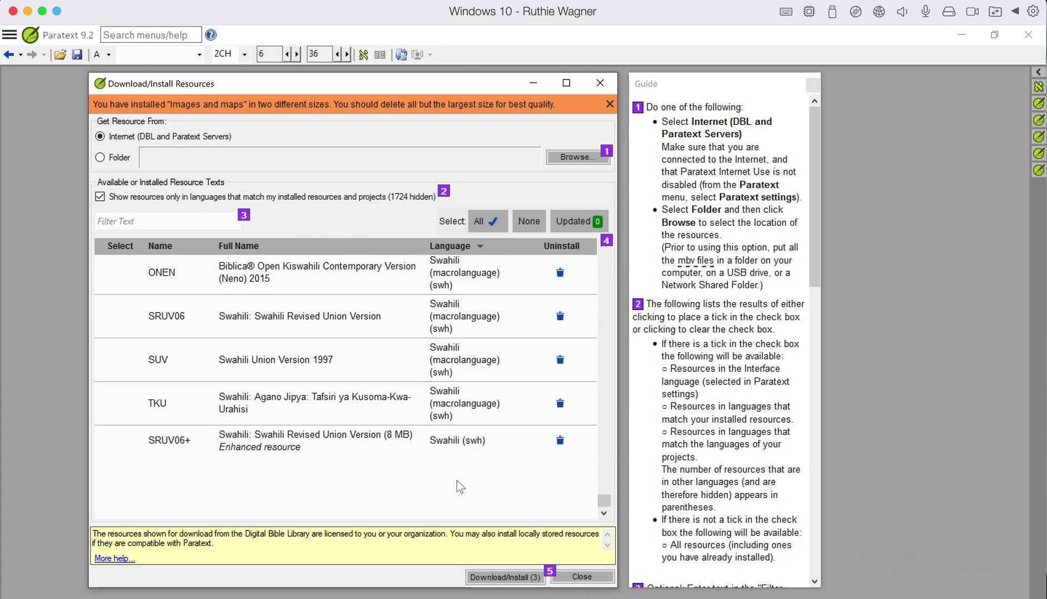
scroll(411, 479, up, 3)
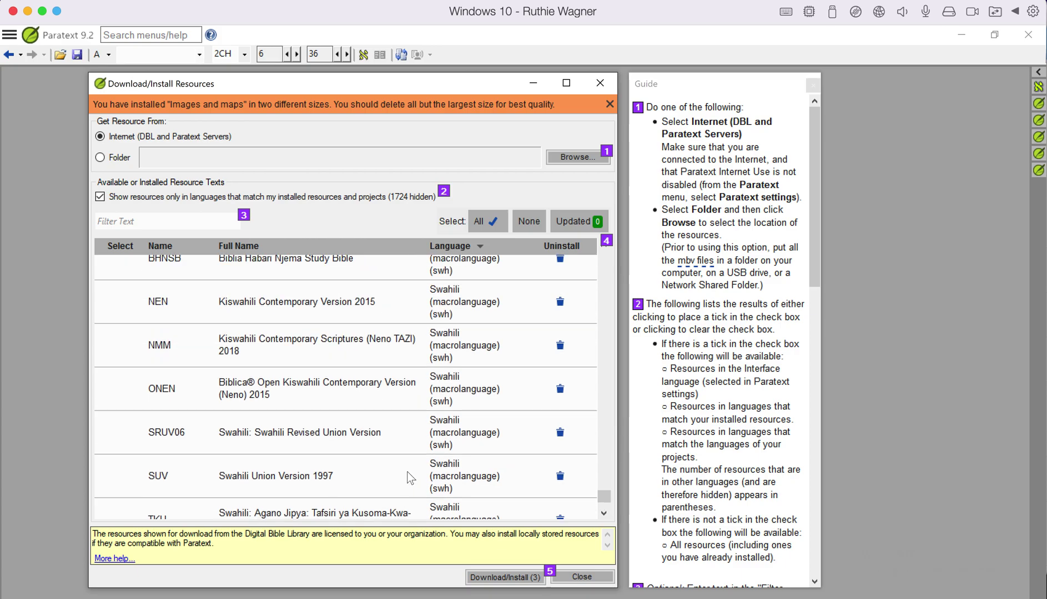
scroll(411, 478, up, 4)
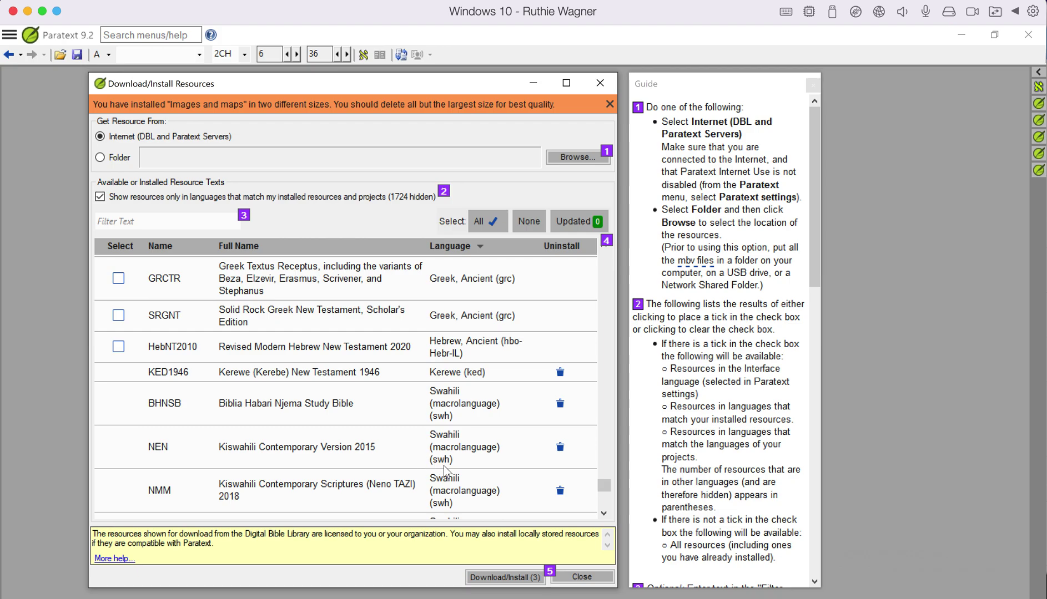
Download and install the selected resources, and close the open NKJV text.
click(487, 578)
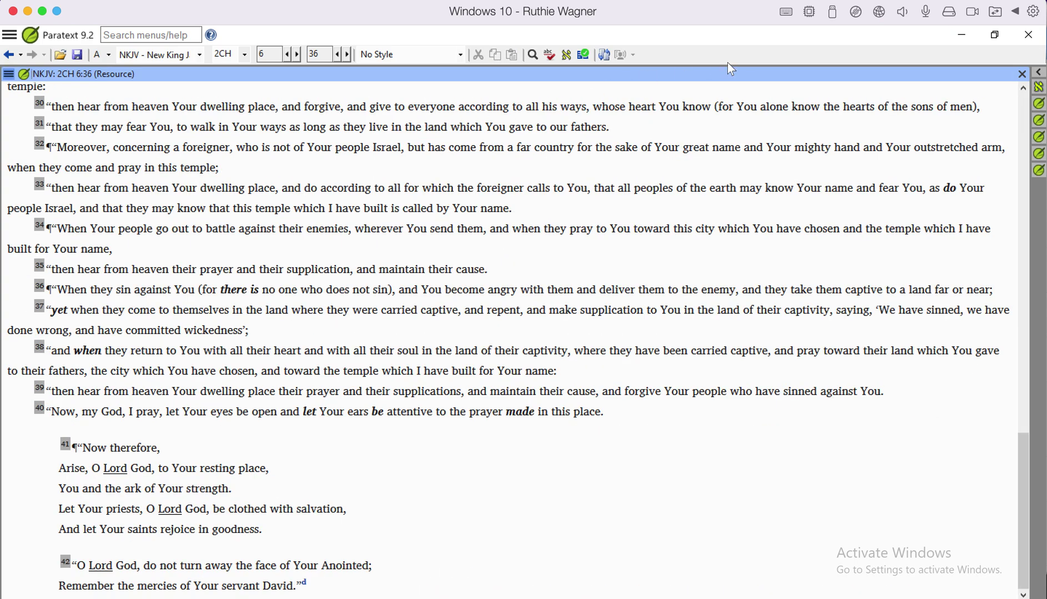
click(1021, 74)
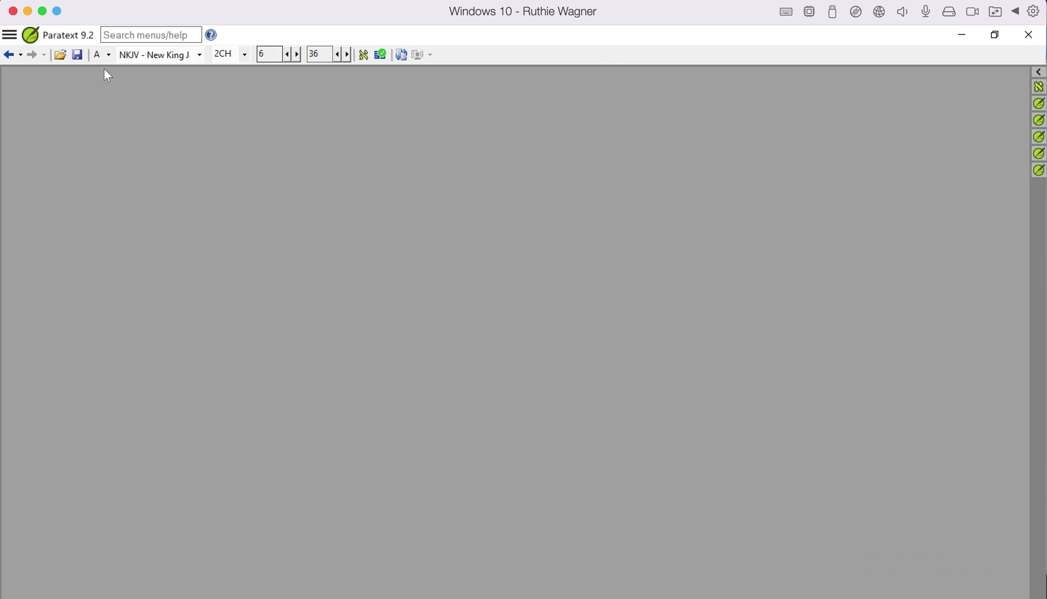
Open the project/resource chooser and view the Projects and Resources lists one at a time, clearing each filter.
click(62, 57)
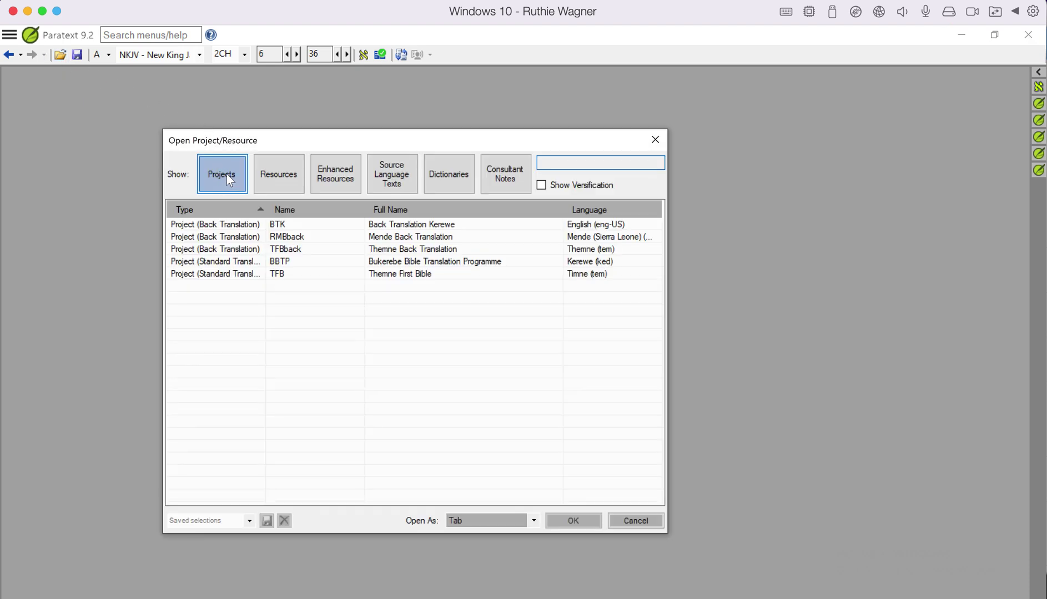
click(226, 174)
click(227, 174)
click(226, 175)
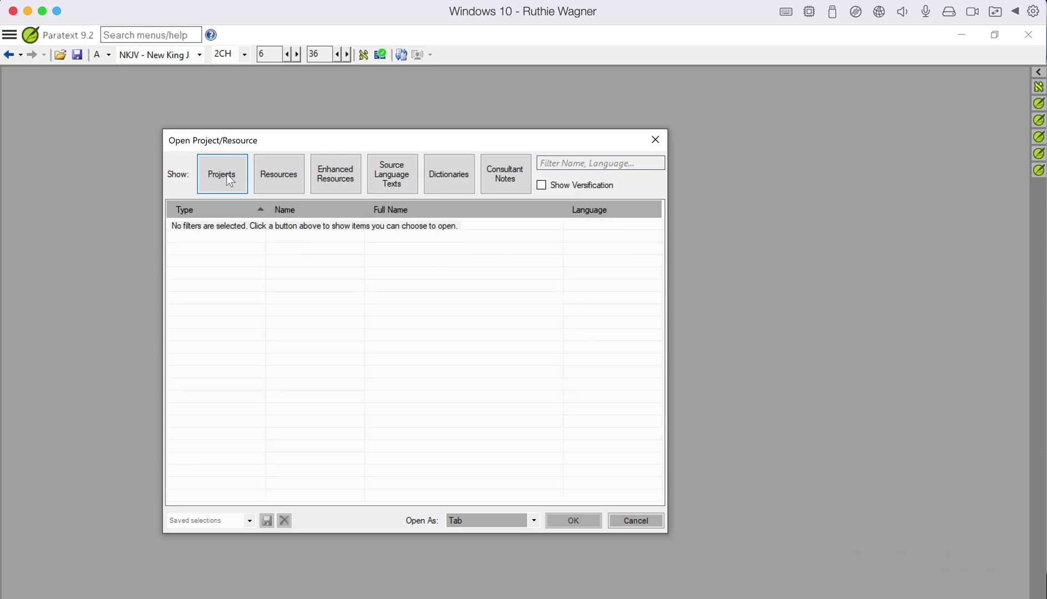
click(287, 177)
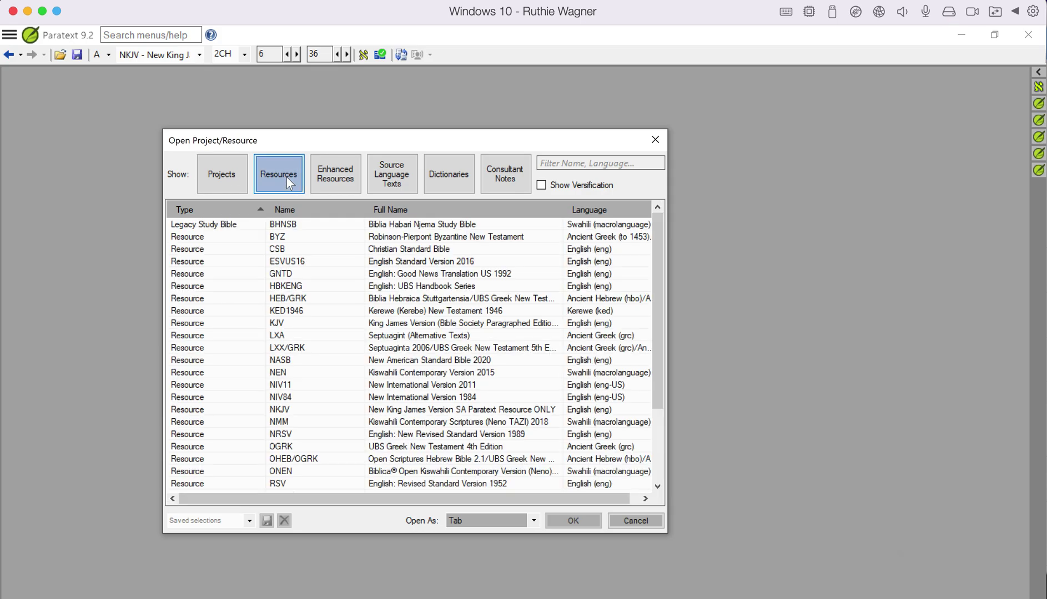
click(286, 178)
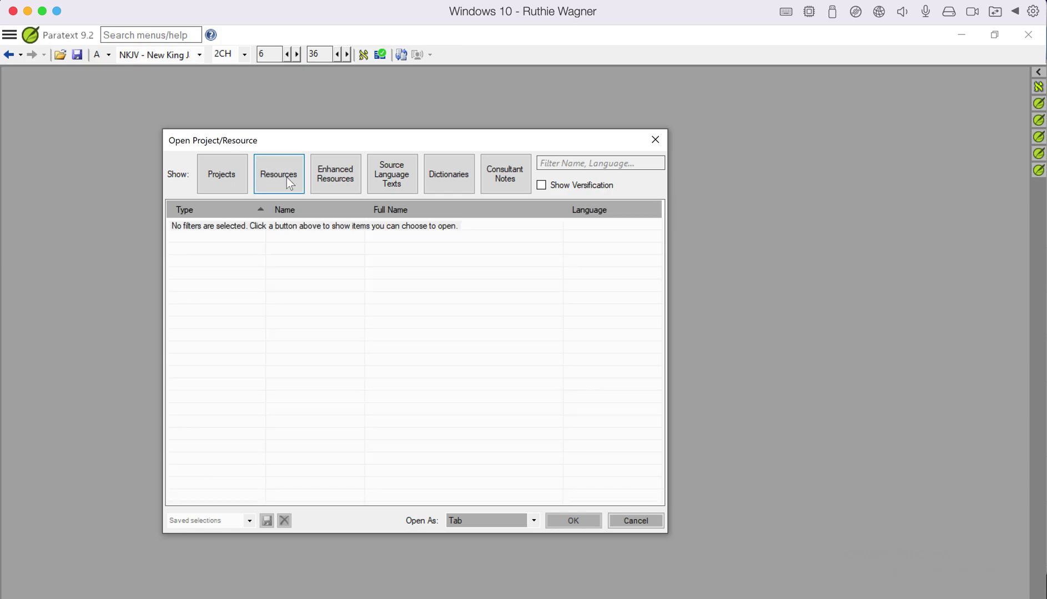
Show only enhanced resources and open NRS89+ (English: New Revised Standard Version 1989) as a tab.
click(341, 180)
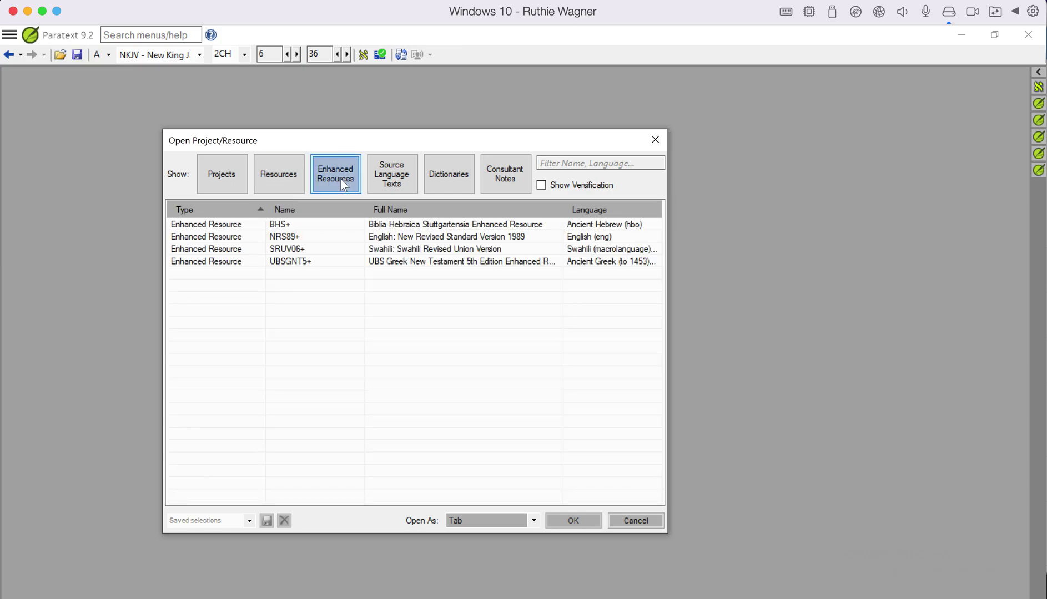
double_click(295, 237)
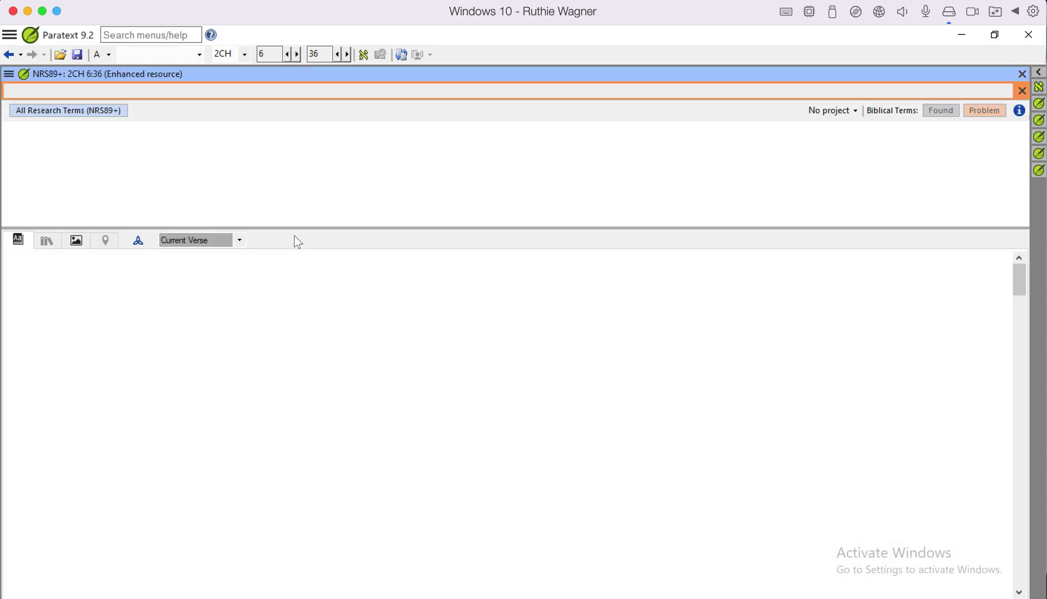
In the project/resource chooser, replace the enhanced resources filter with dictionaries, source language texts and resources, and look through the combined list.
click(60, 55)
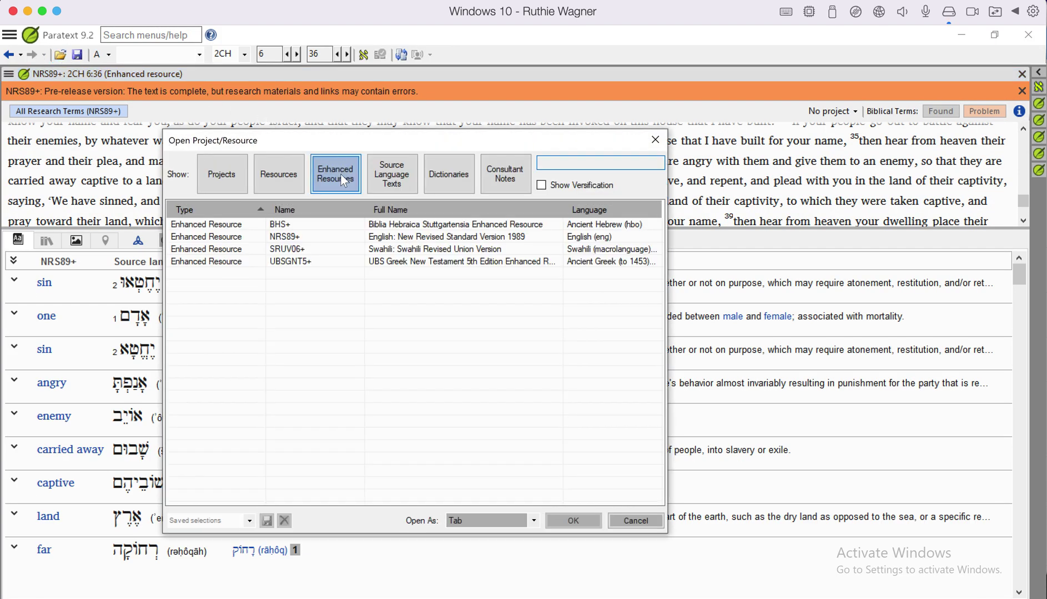
click(344, 181)
click(450, 181)
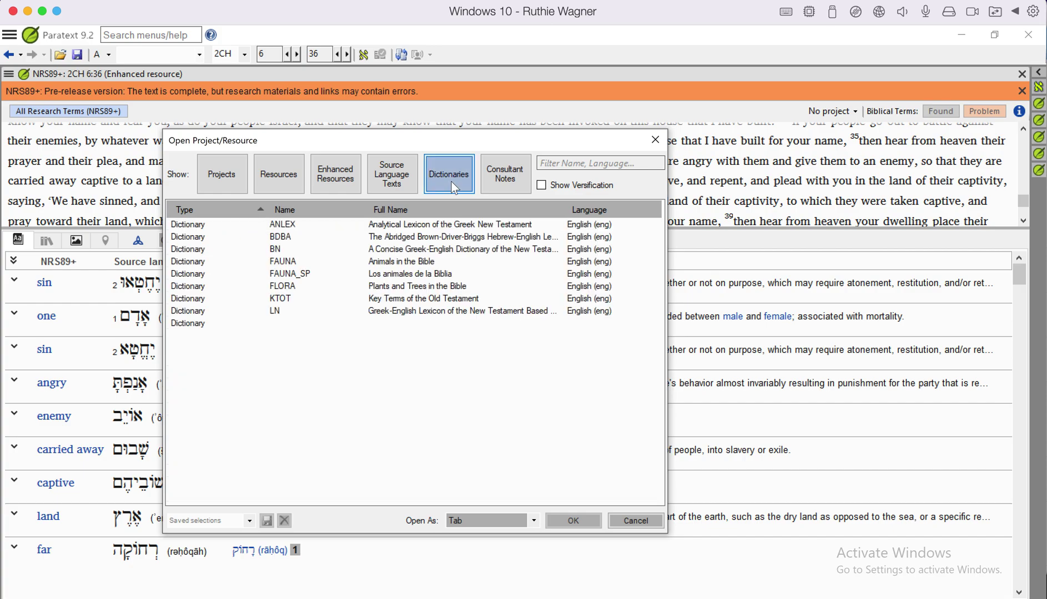
click(381, 183)
click(278, 179)
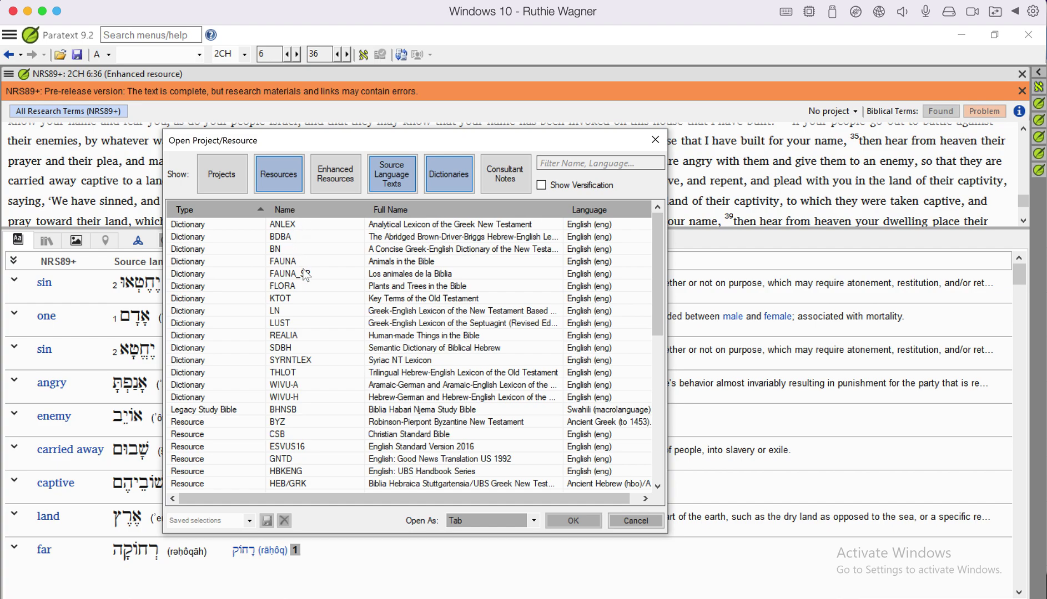
scroll(307, 278, down, 5)
scroll(306, 278, down, 4)
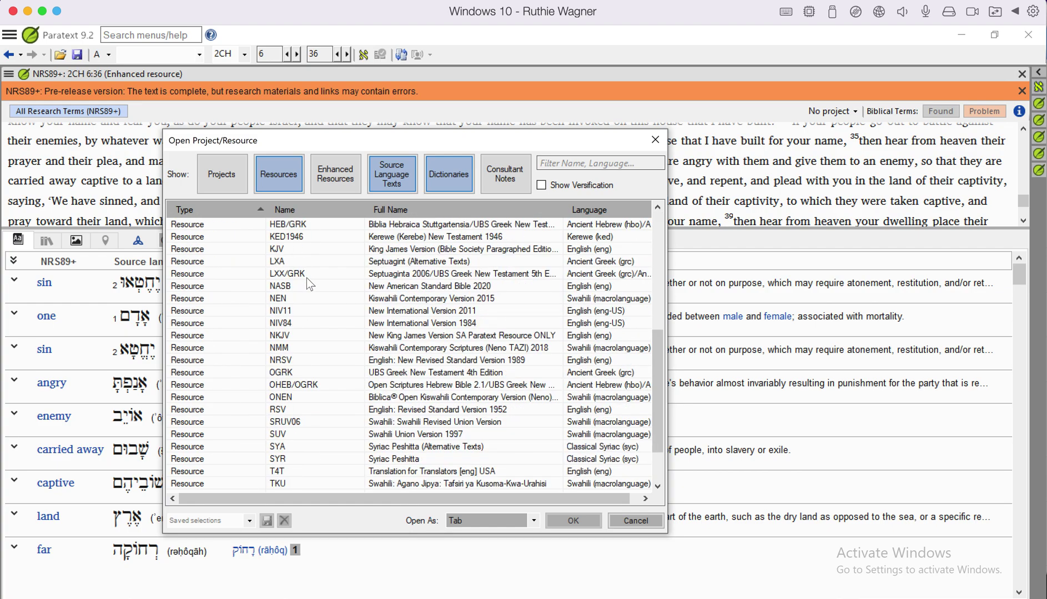
scroll(306, 278, up, 8)
scroll(308, 283, up, 2)
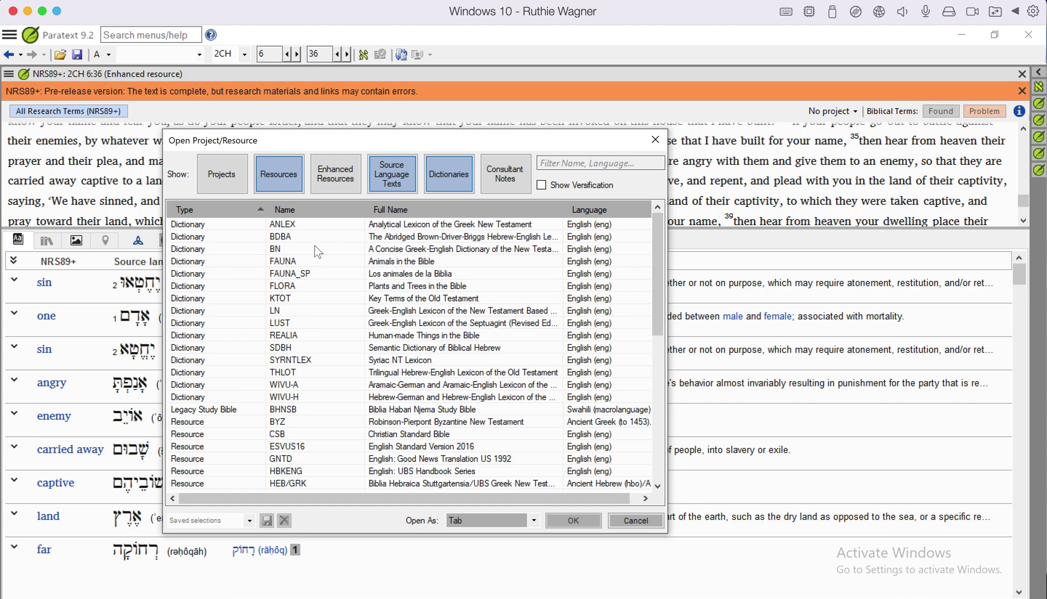
Sort the project/resource list by type in descending order, with source language texts first.
click(221, 208)
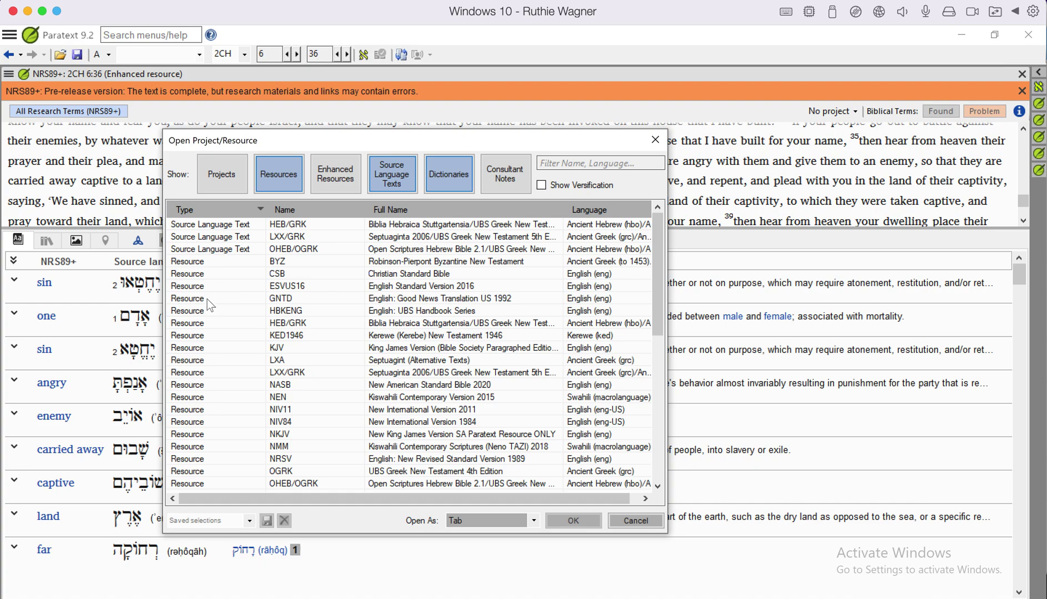
click(190, 210)
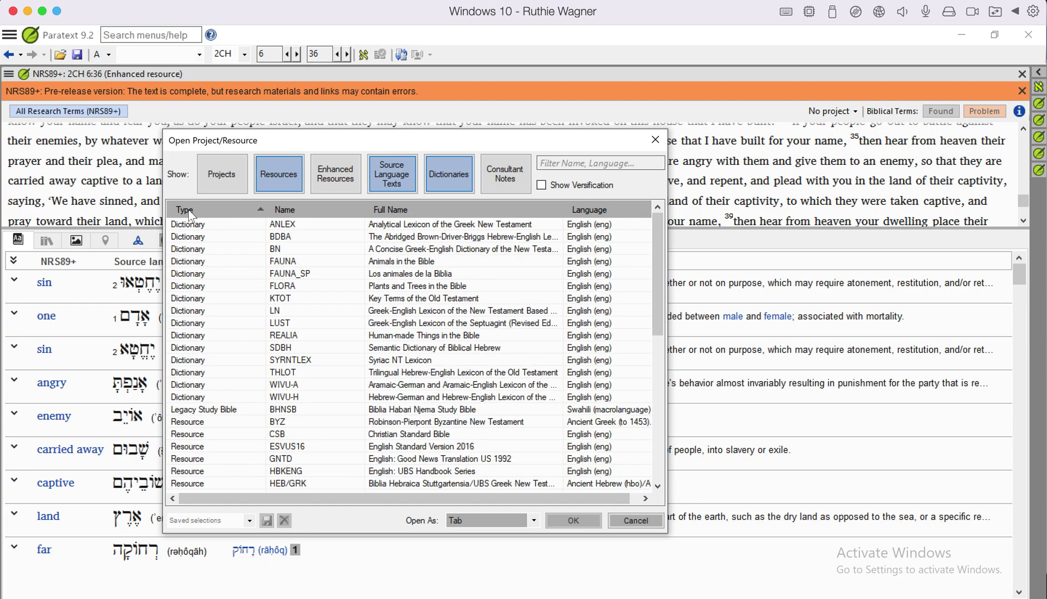
click(190, 211)
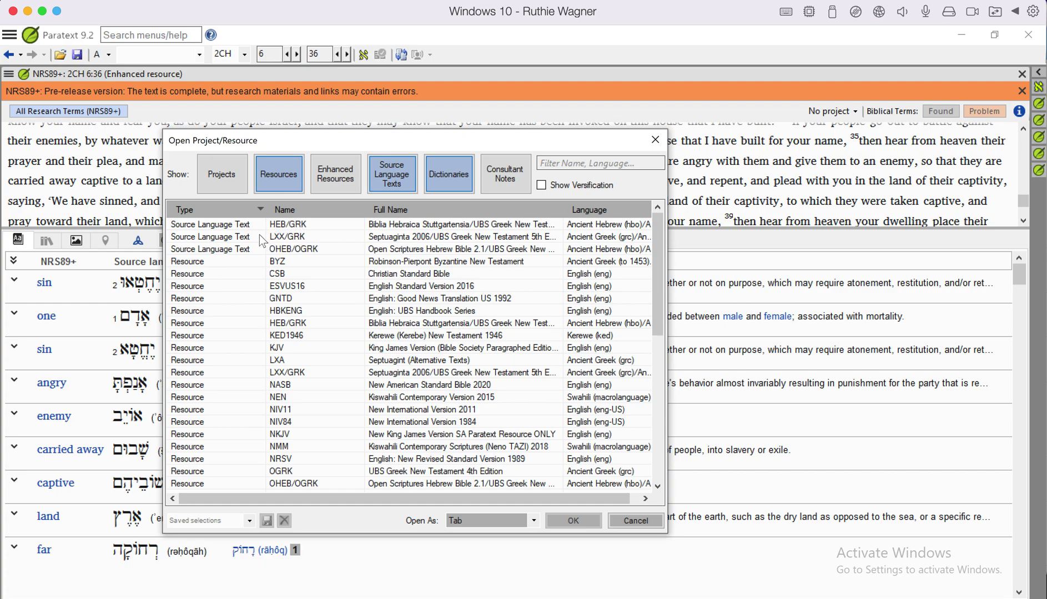
Open the HEB/GRK source language text, HBKENG, NIV84 and NRSV together as a text collection.
click(202, 226)
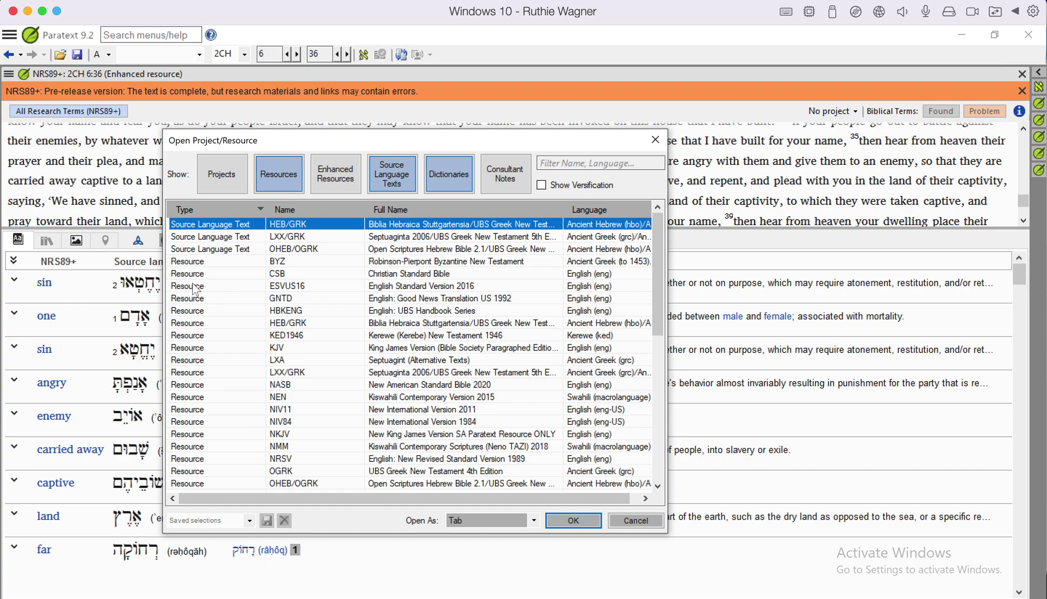
ctrl+click(189, 311)
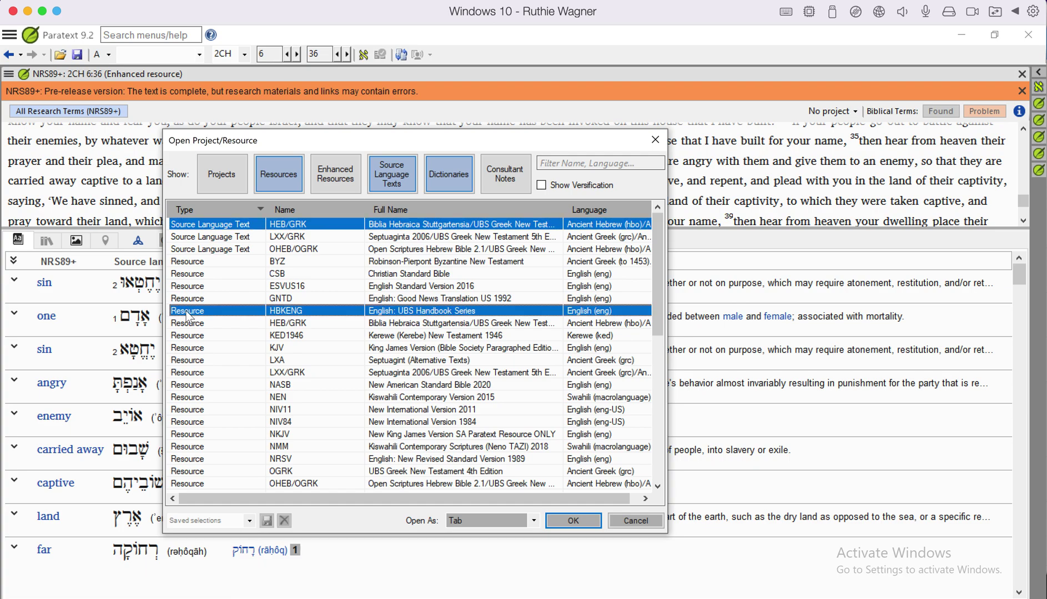
click(189, 422)
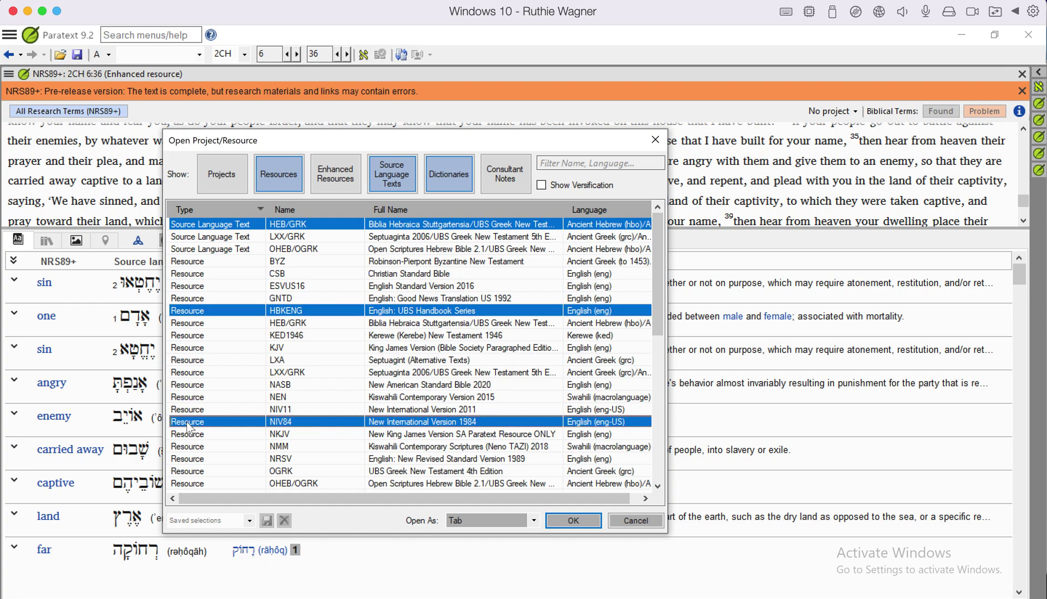
click(195, 460)
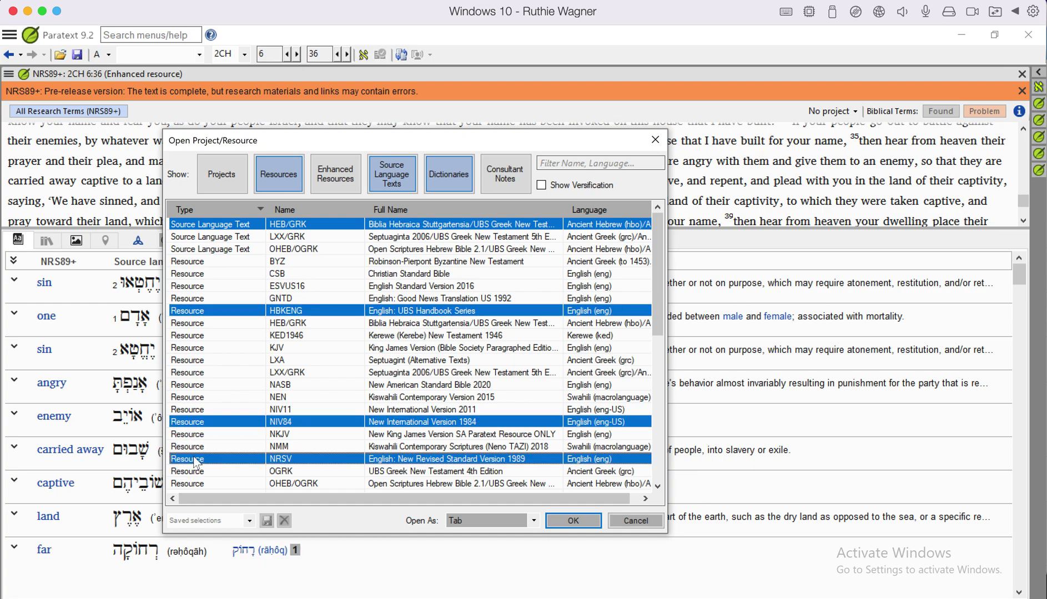
scroll(196, 461, down, 2)
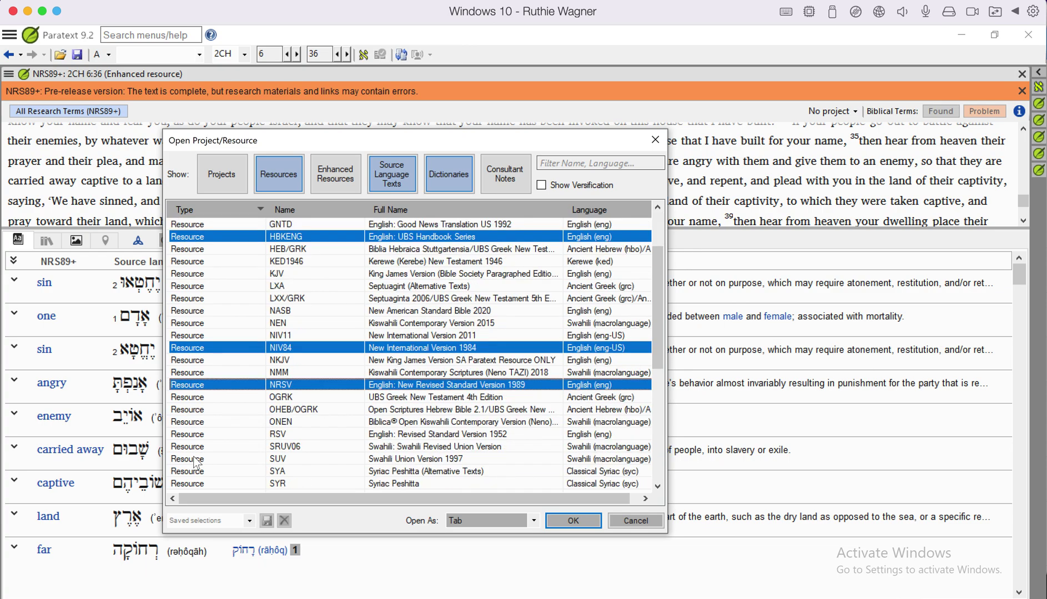
scroll(195, 461, down, 1)
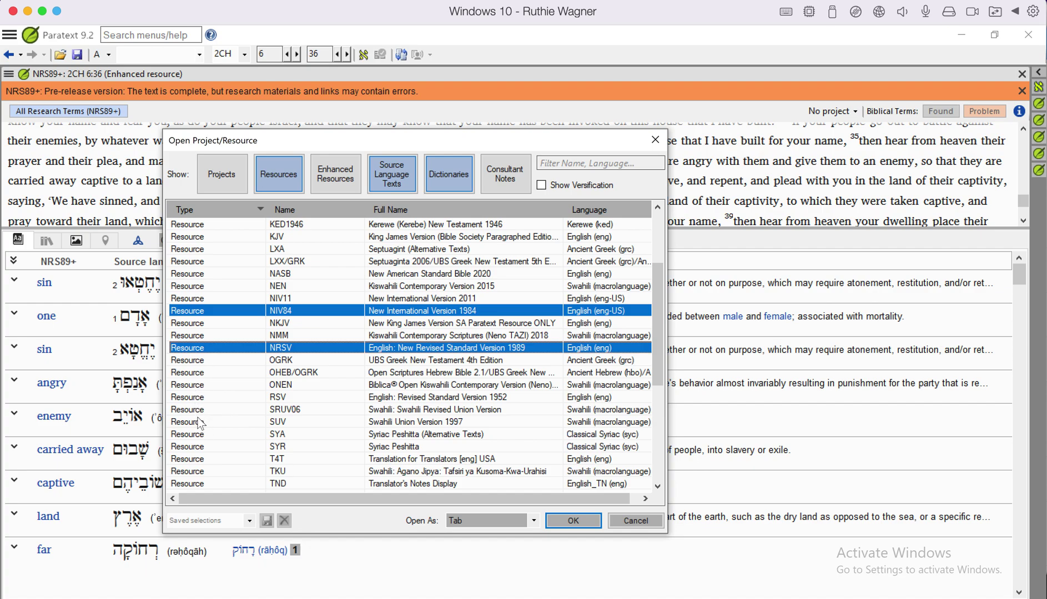
scroll(201, 424, down, 1)
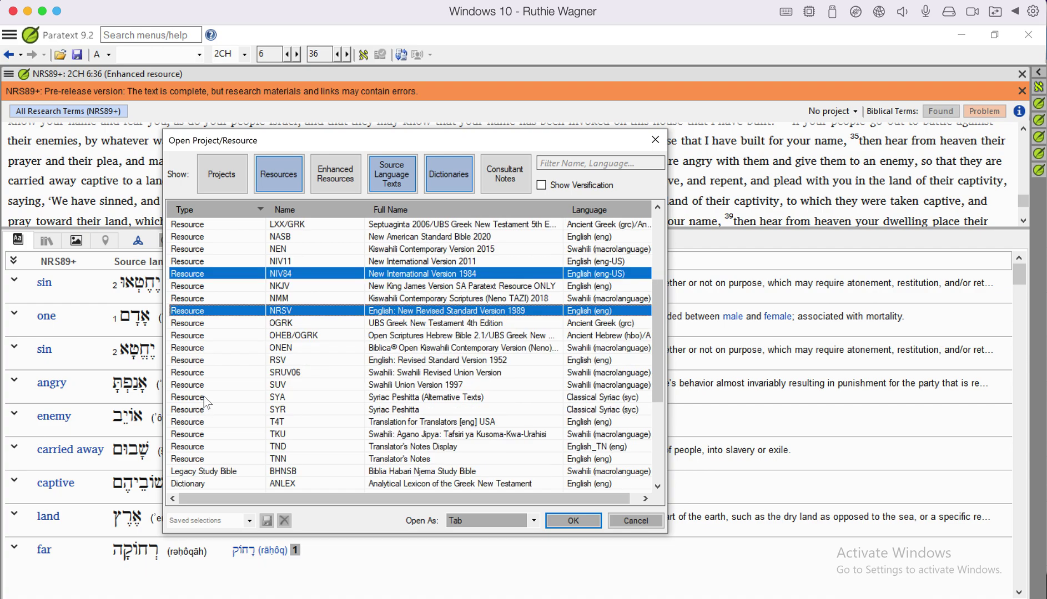
scroll(205, 401, down, 2)
scroll(204, 400, down, 2)
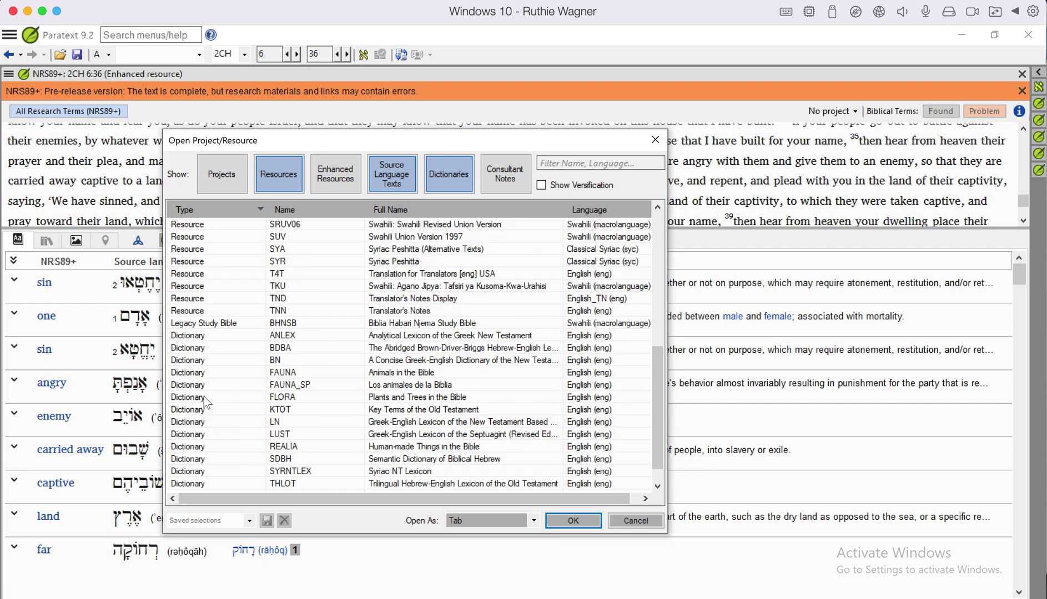
scroll(203, 397, down, 1)
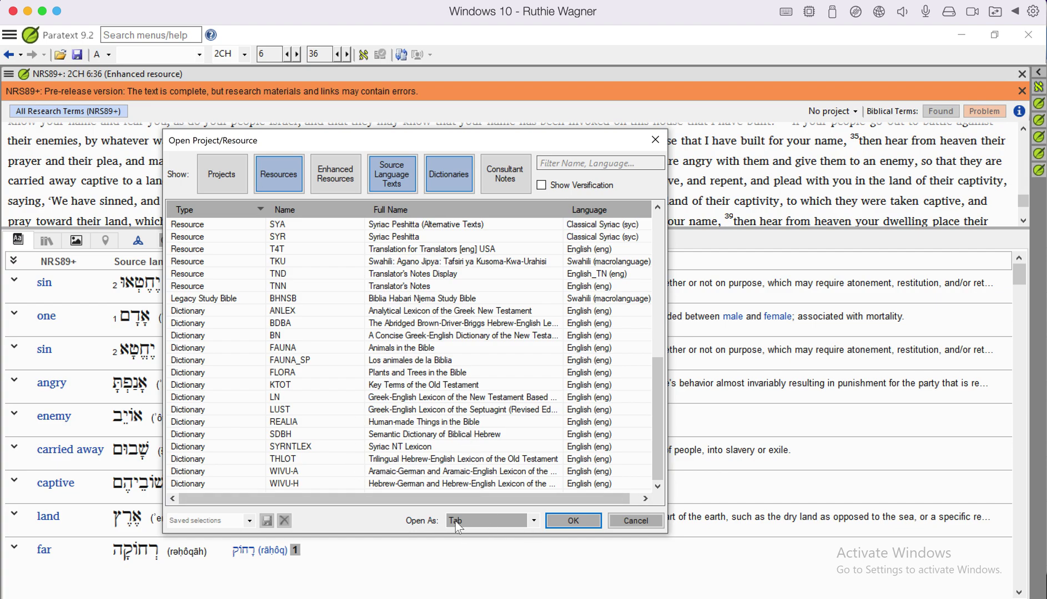
click(533, 522)
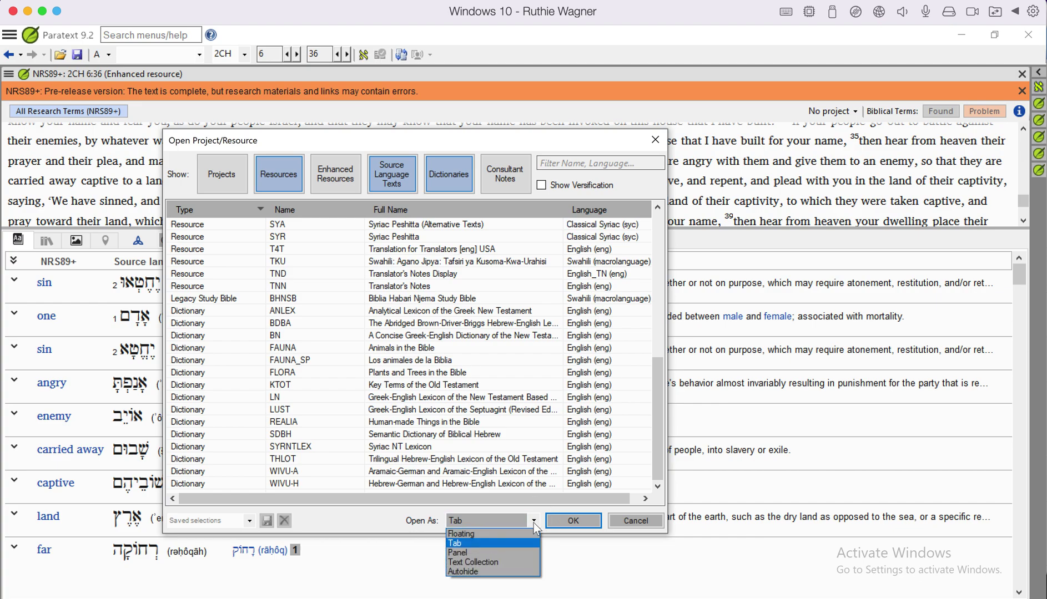
click(511, 563)
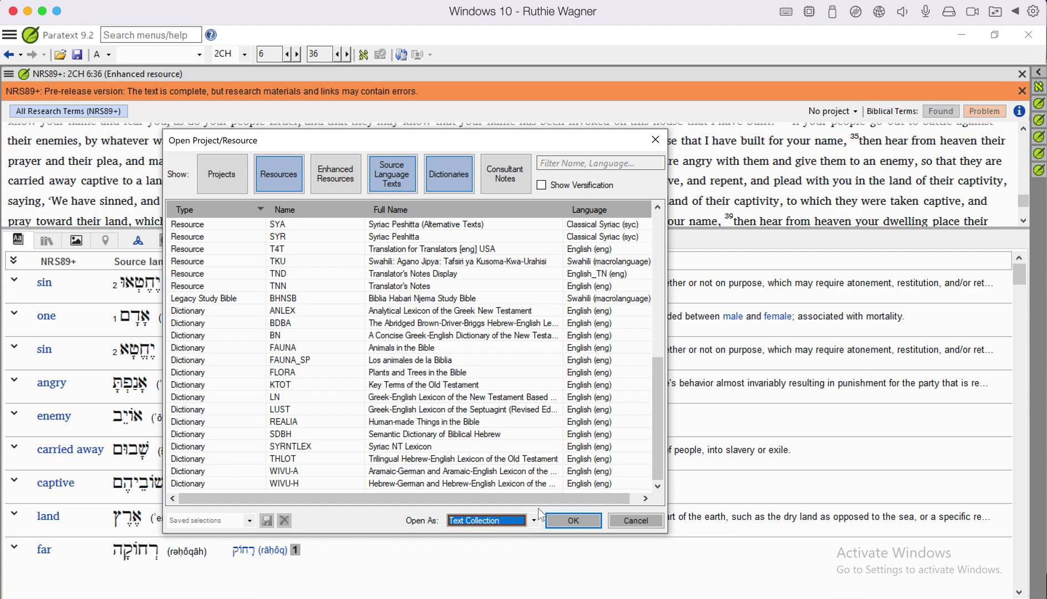
click(568, 519)
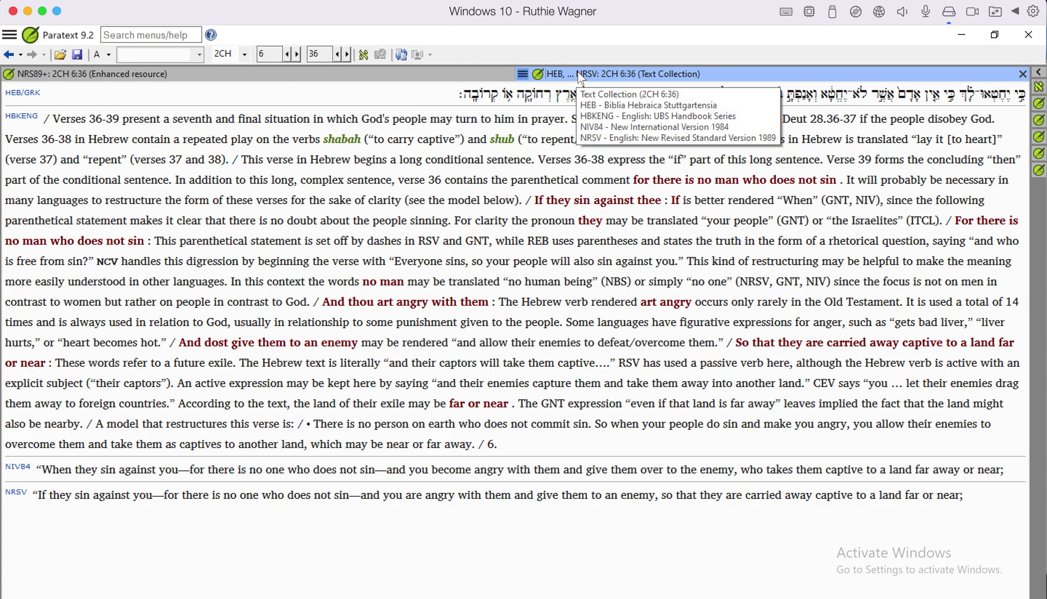
Open the text collection as a floating window and dock it above the NRS89+ enhanced resource.
right_click(581, 77)
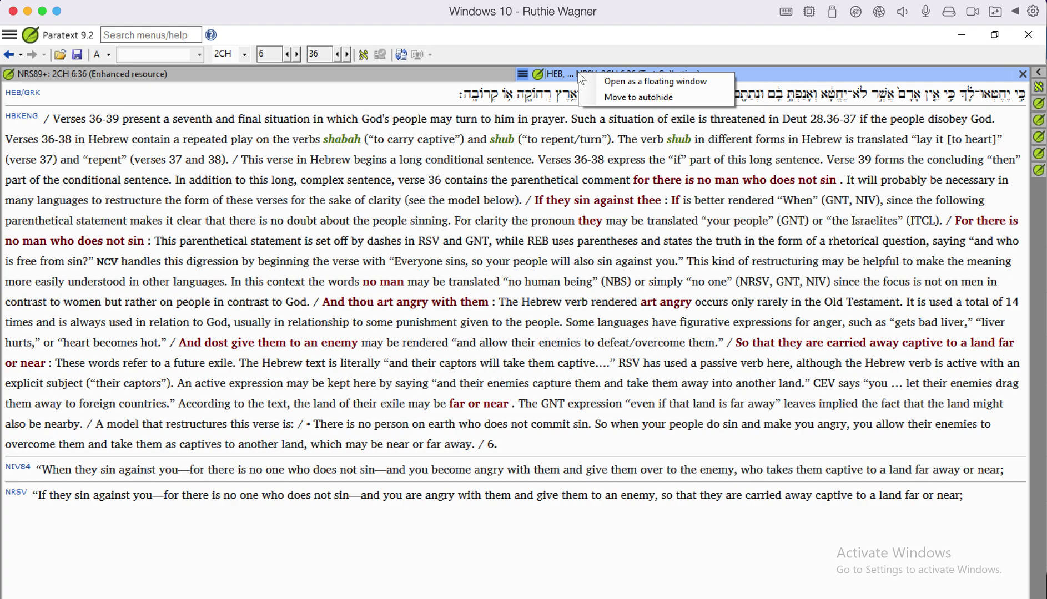
click(628, 85)
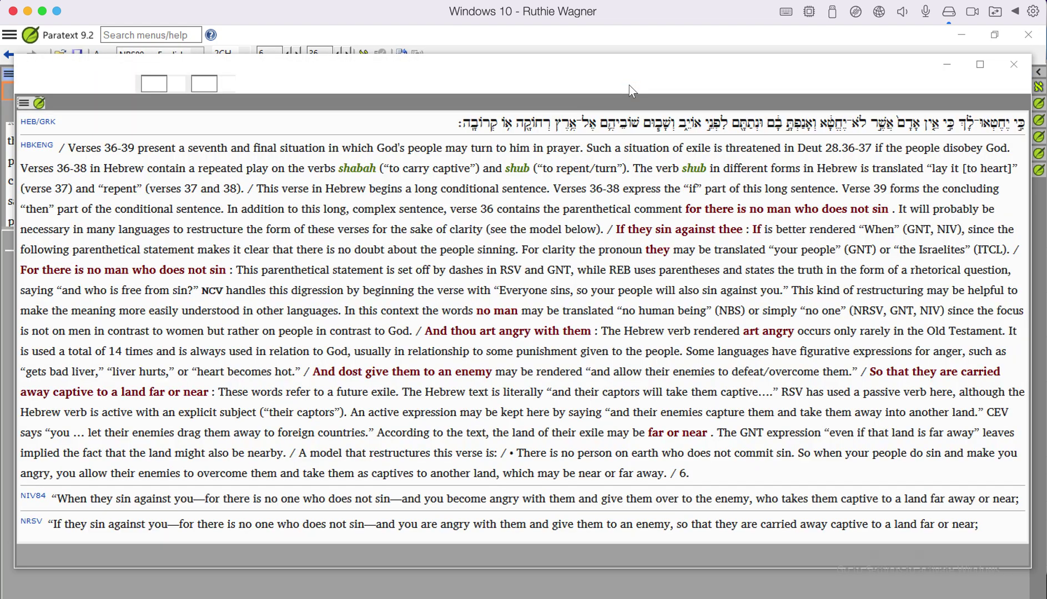
drag(480, 72, 550, 158)
drag(471, 190, 548, 122)
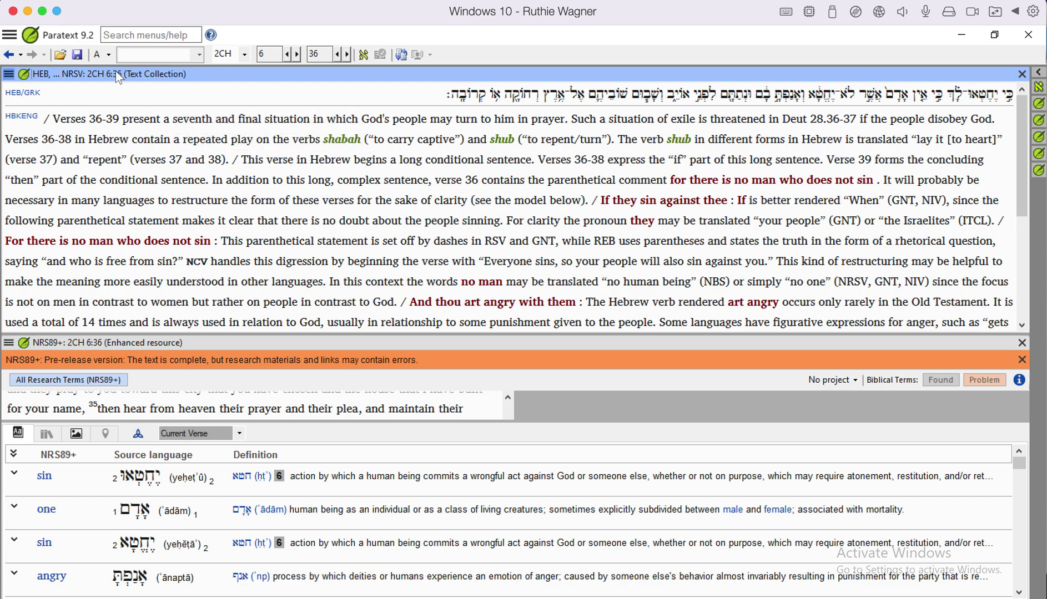
Group the text collection and NRS89+ as tabs in one panel, and switch between the two tabs.
mouse_move(118, 77)
mouse_move(117, 76)
mouse_down()
mouse_move(130, 75)
mouse_move(145, 117)
mouse_move(199, 171)
mouse_move(250, 356)
mouse_move(243, 345)
mouse_move(235, 366)
mouse_move(229, 320)
mouse_move(230, 342)
mouse_up()
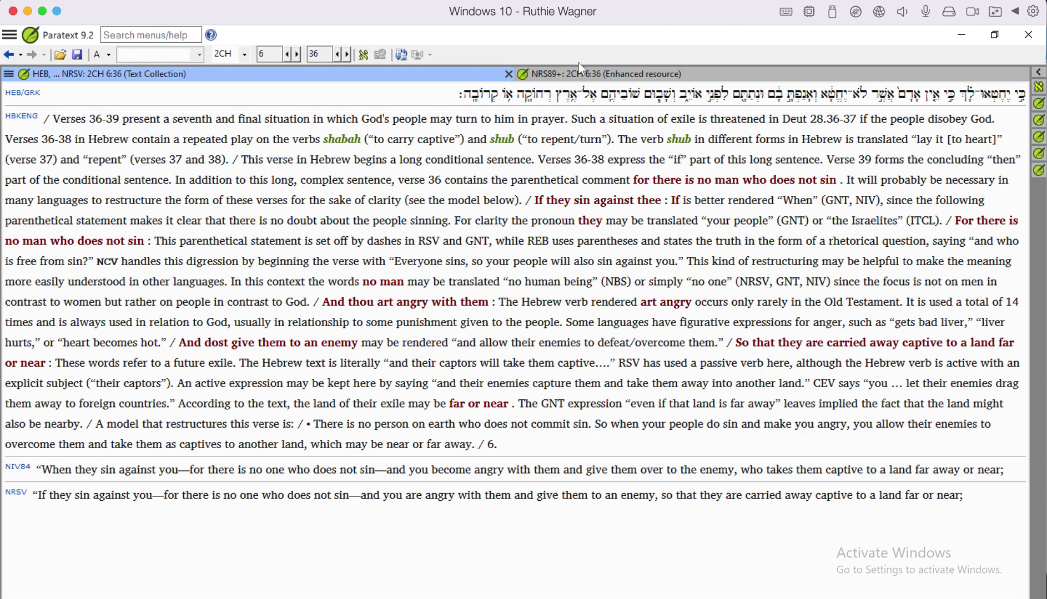
click(589, 74)
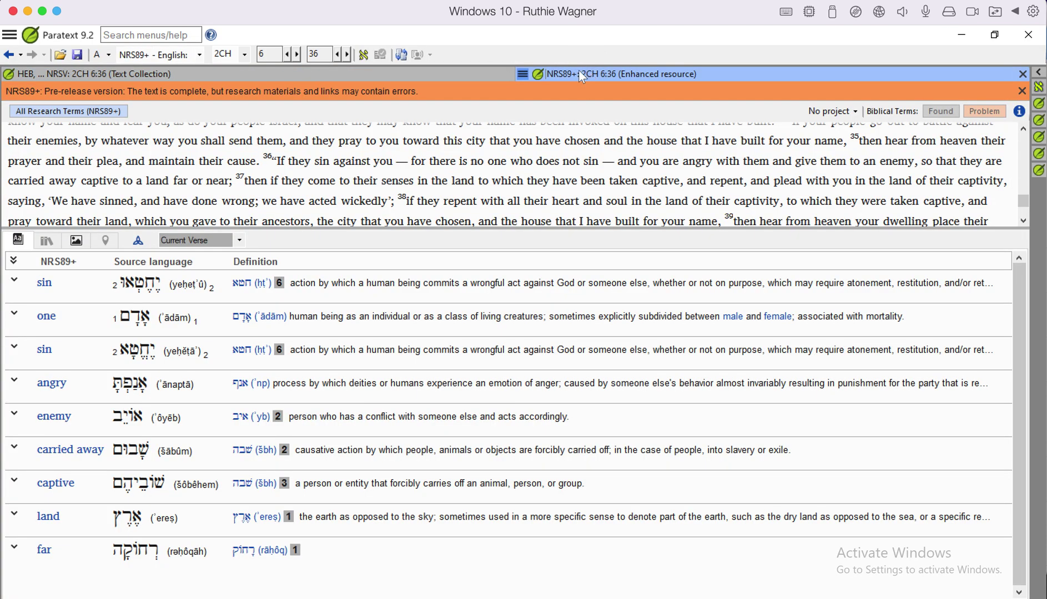
click(431, 73)
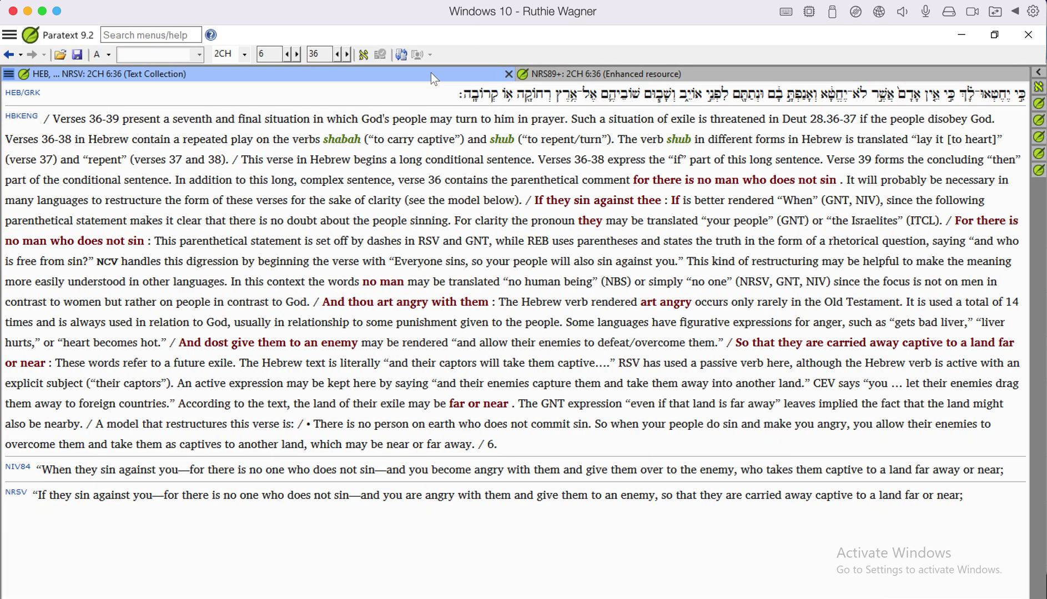
click(605, 74)
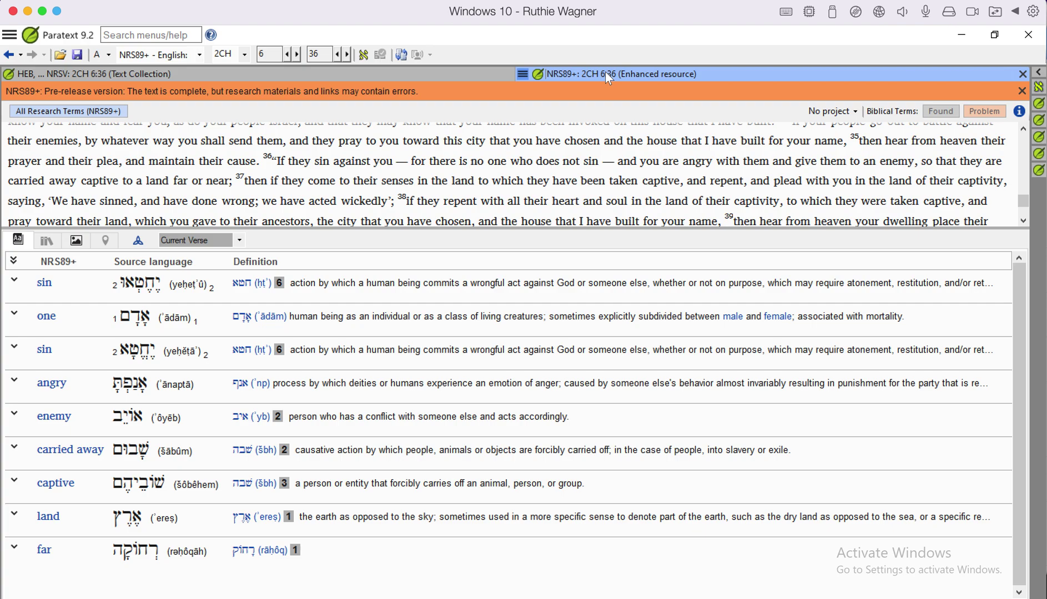
Separate NRS89+ into its own panel above the text collection, and arrange the windows into 2 columns.
drag(605, 72, 568, 214)
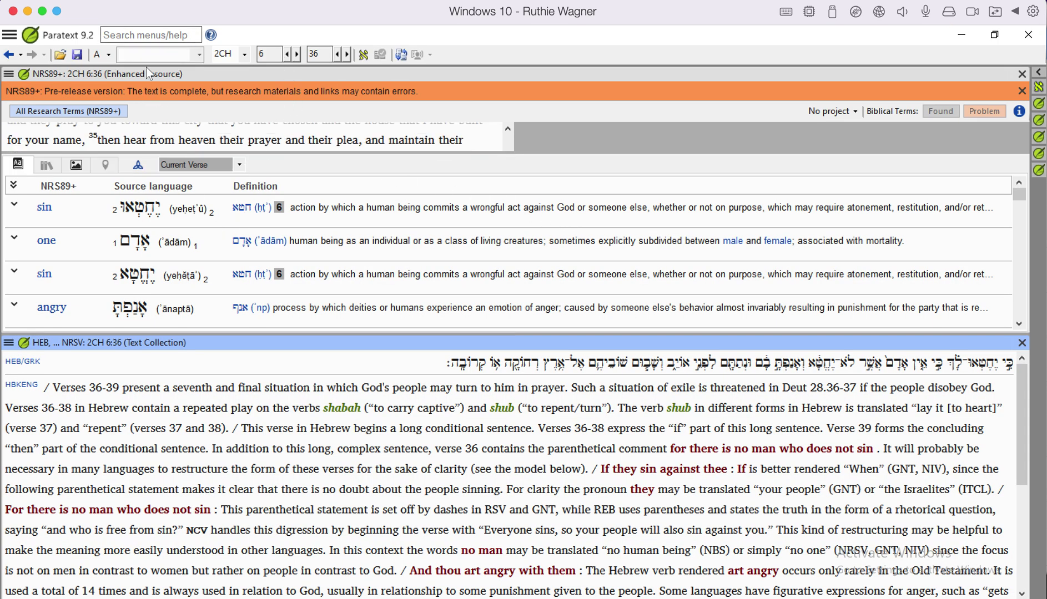
click(8, 36)
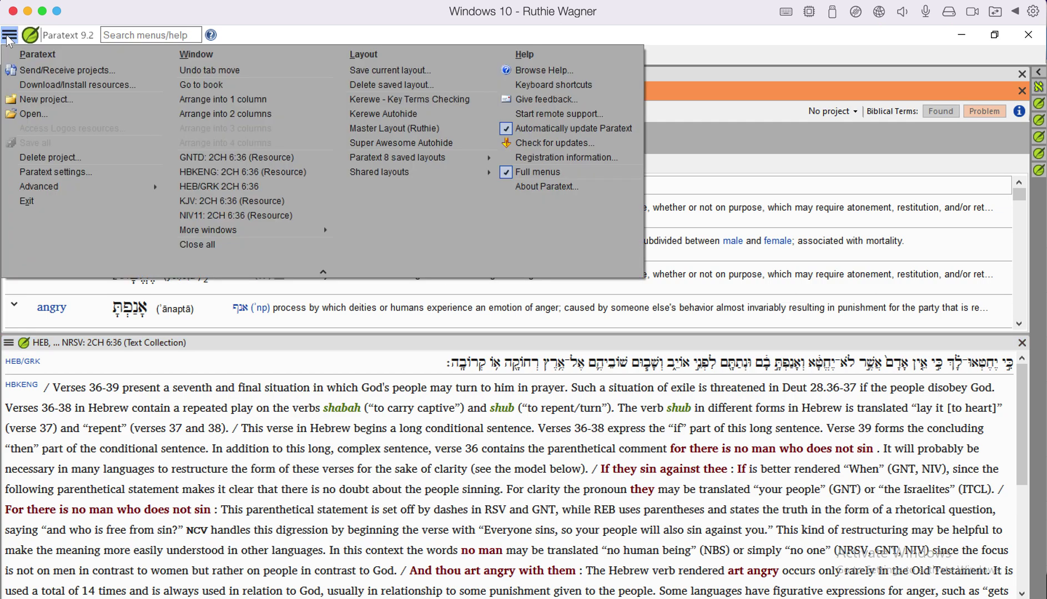
click(218, 113)
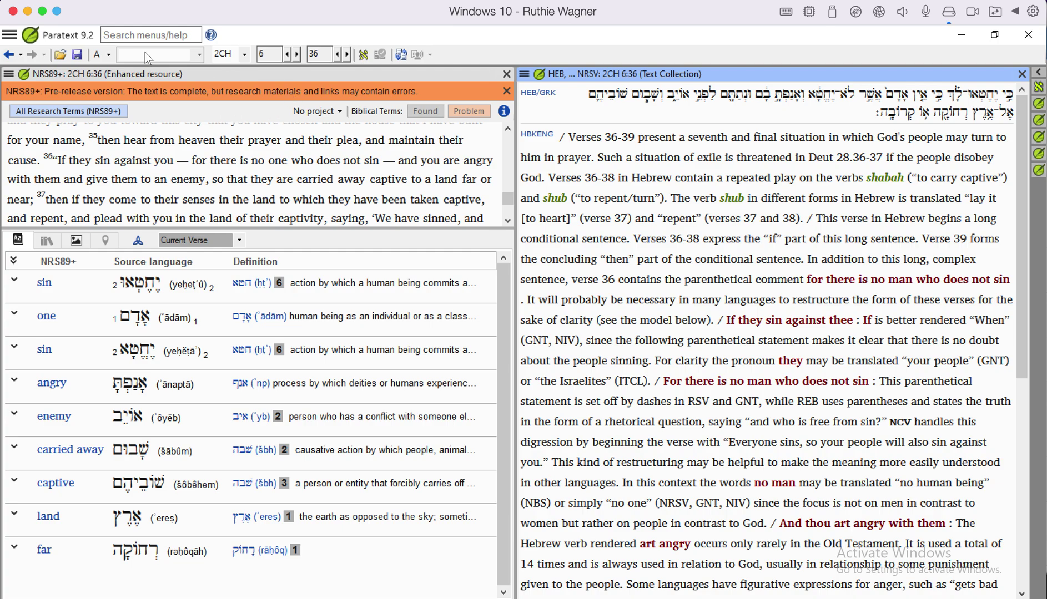
Show only projects in the project/resource chooser and open the BBTP project (Bukerebe Bible Translation Programme) as a tab.
click(59, 55)
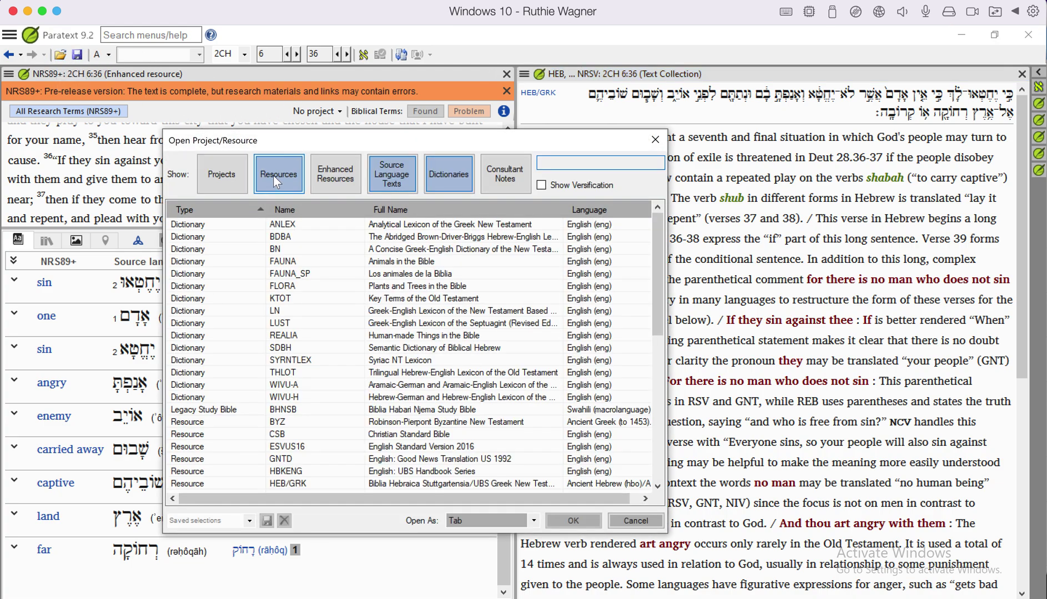
click(285, 178)
click(397, 181)
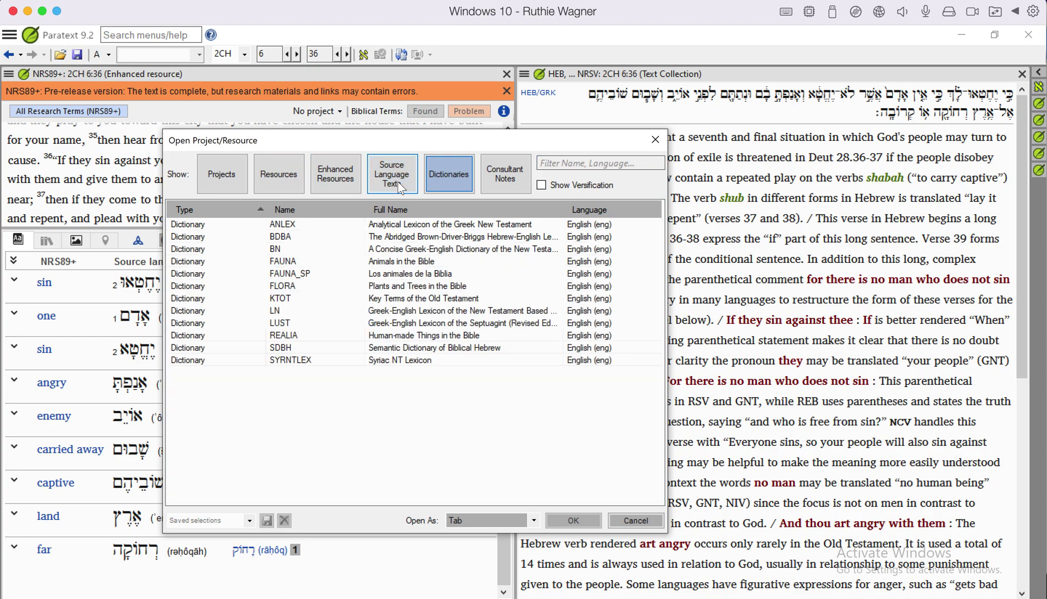
click(459, 183)
click(209, 178)
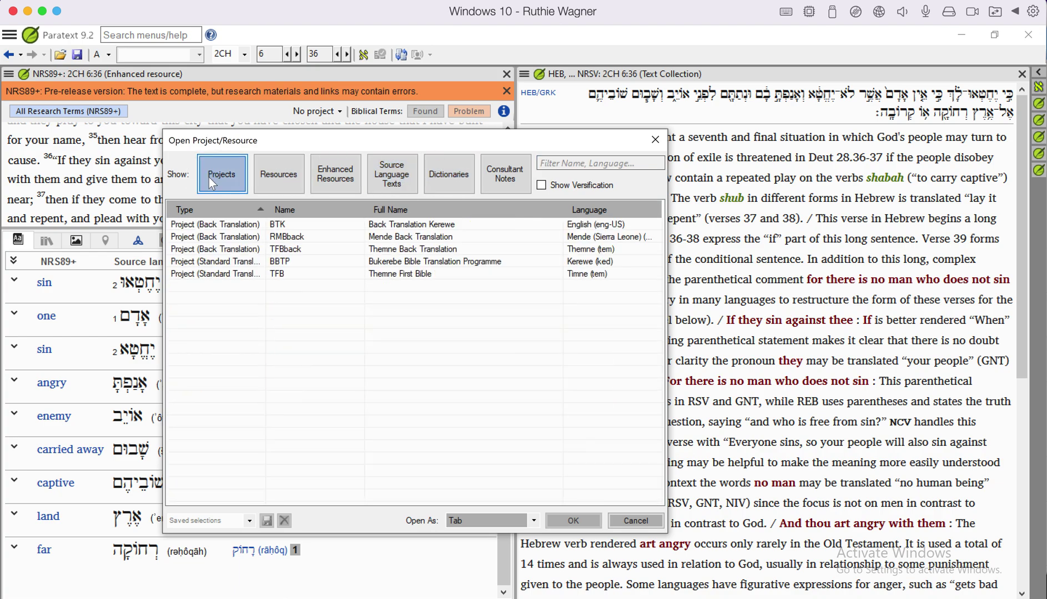
double_click(287, 261)
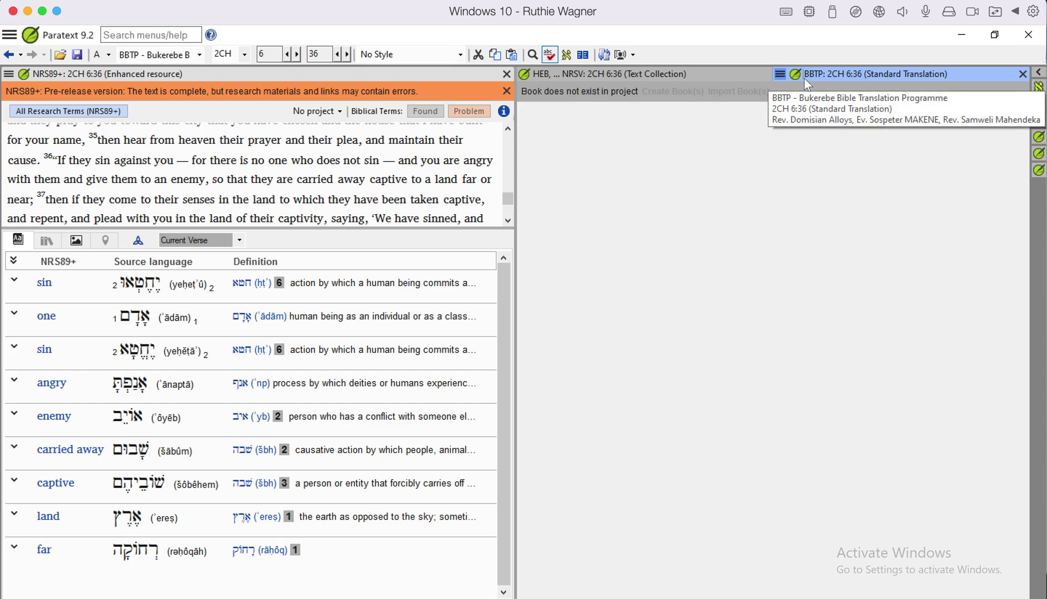
Display the full HBKENG handbook text beside the verses in the text collection, look through it, and return to the BBTP project.
click(627, 74)
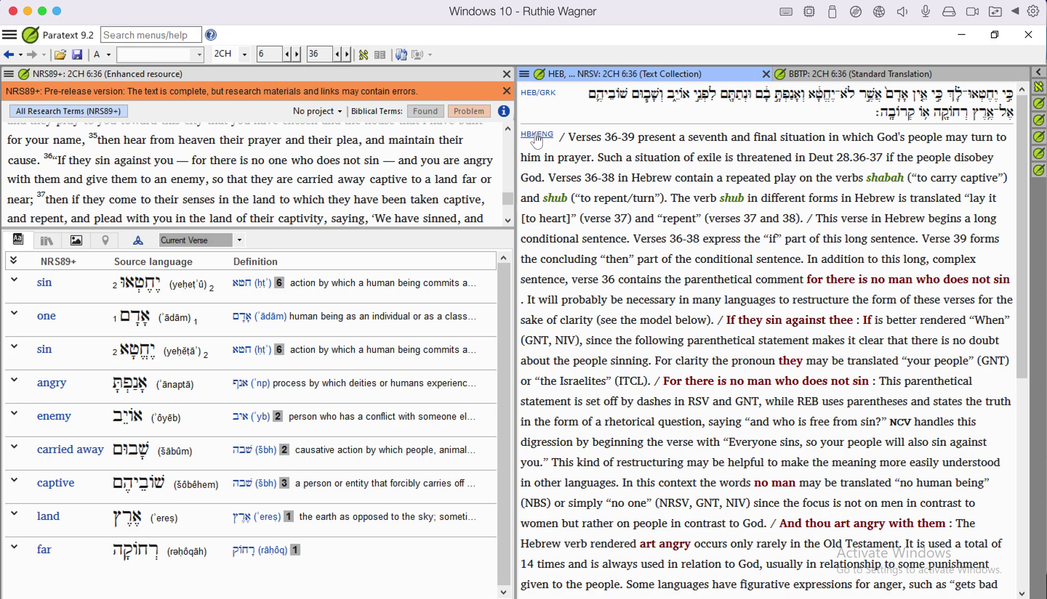
click(536, 141)
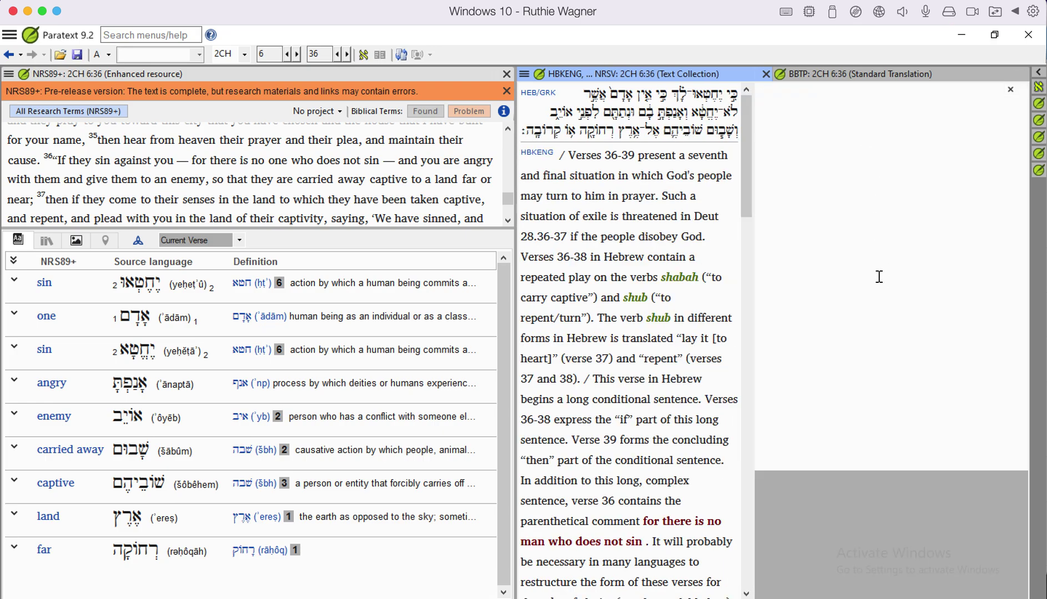
scroll(850, 229, down, 5)
scroll(850, 229, down, 10)
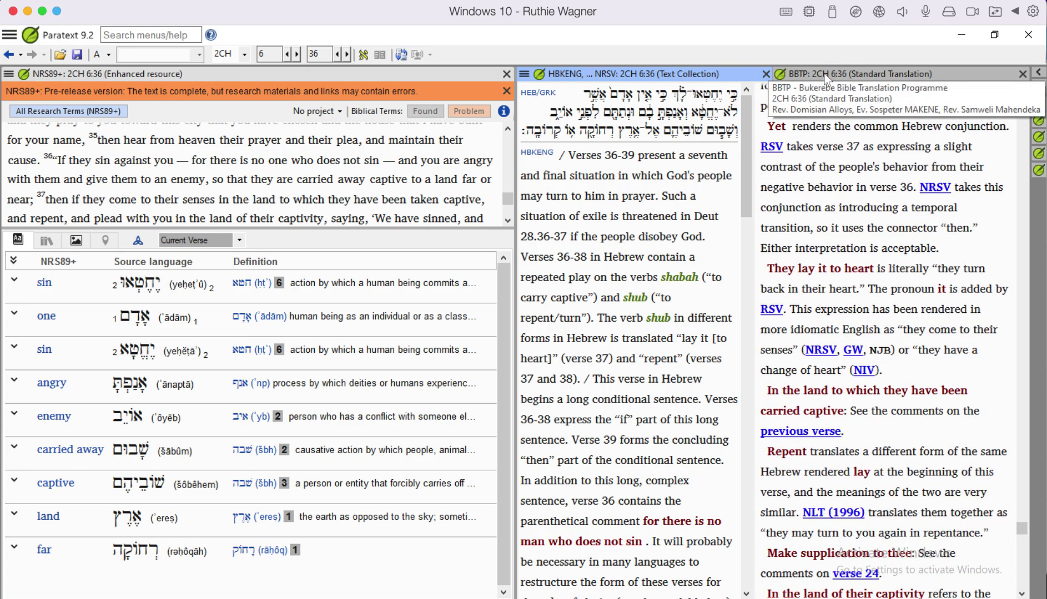
click(824, 75)
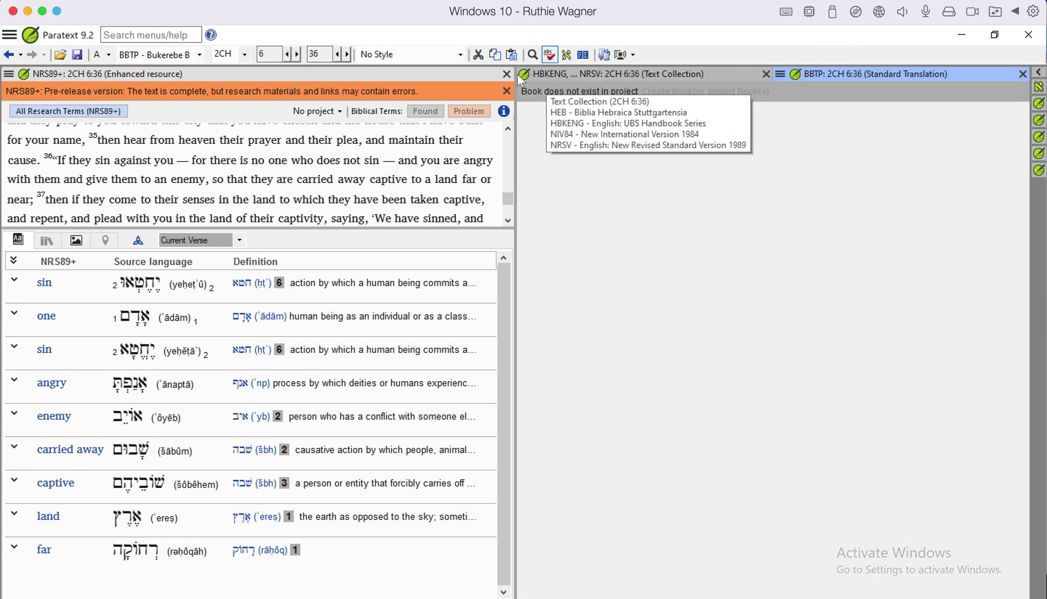